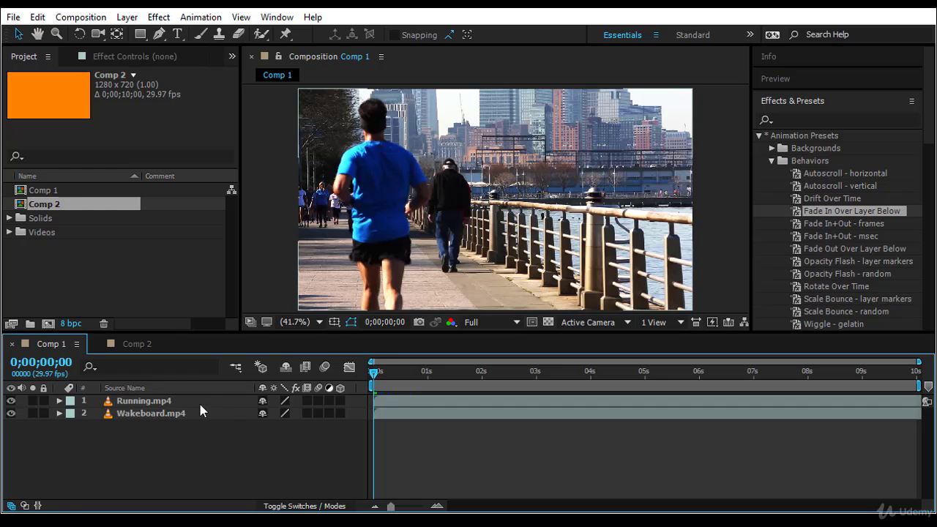
# Step: Trim the start of the Running.mp4 layer to about 0;00;02;18 and align the current time with it
pyautogui.click(175, 403)
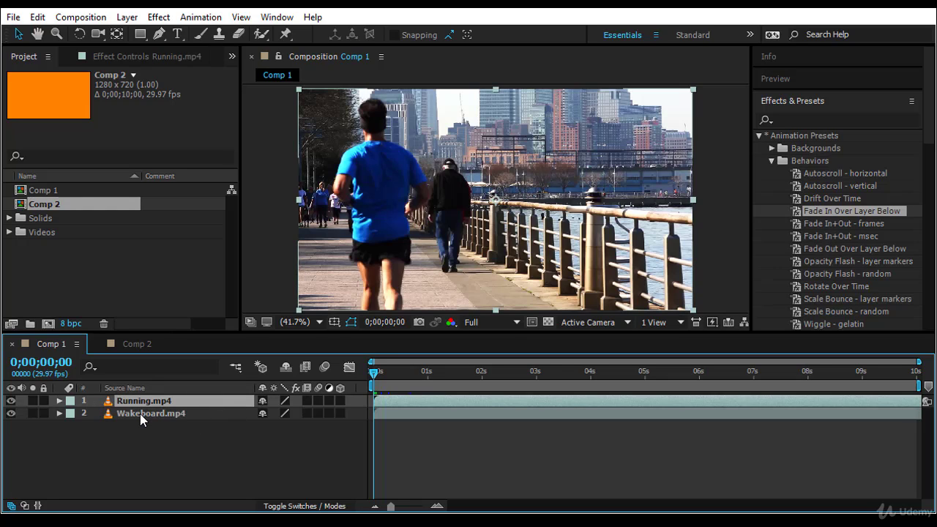
pyautogui.click(140, 414)
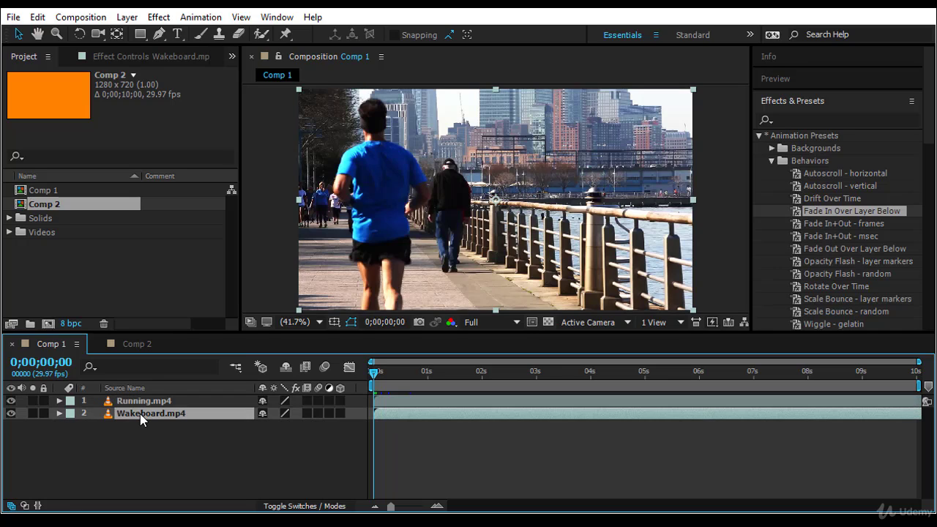
pyautogui.click(136, 401)
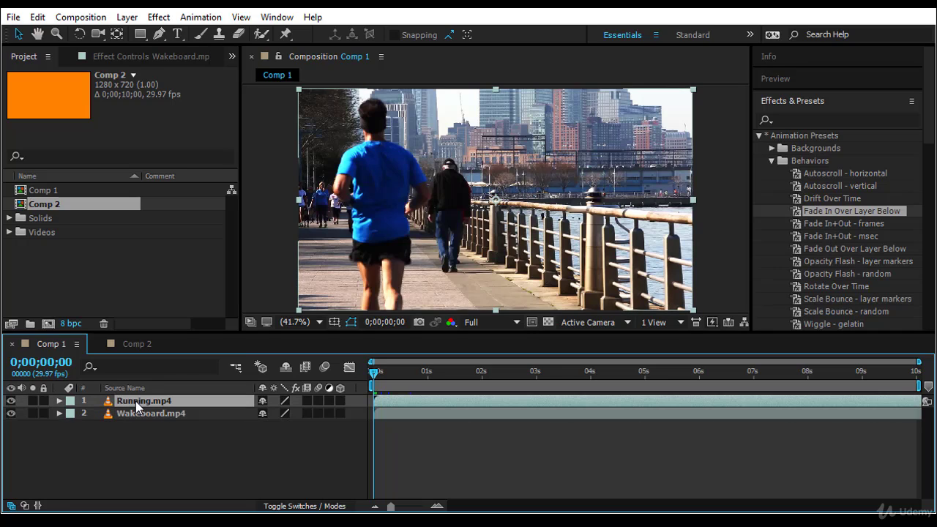
pyautogui.moveTo(372, 402); pyautogui.dragTo(476, 403)
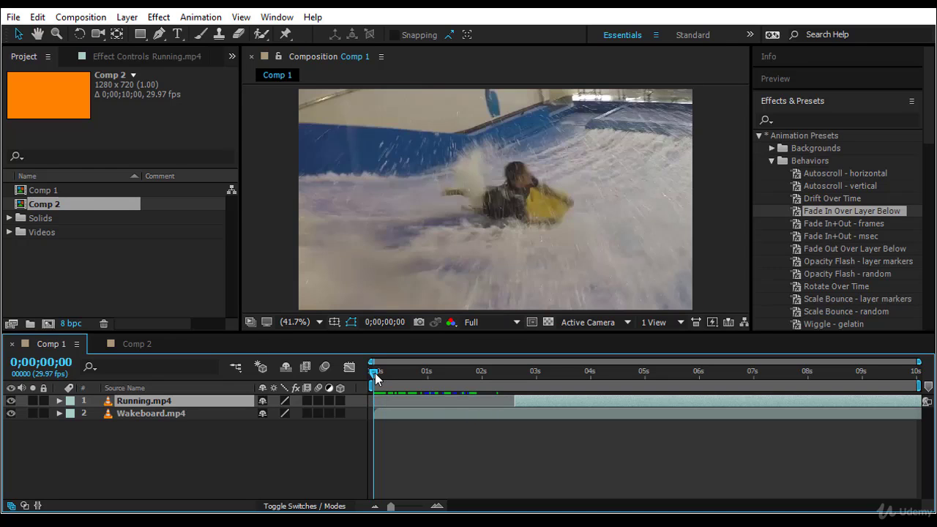
pyautogui.moveTo(375, 373); pyautogui.dragTo(516, 402)
# Step: Trim the end of the Wakeboard.mp4 layer at 0;00;04;01 so that it overlaps the start of Running.mp4
pyautogui.click(397, 410)
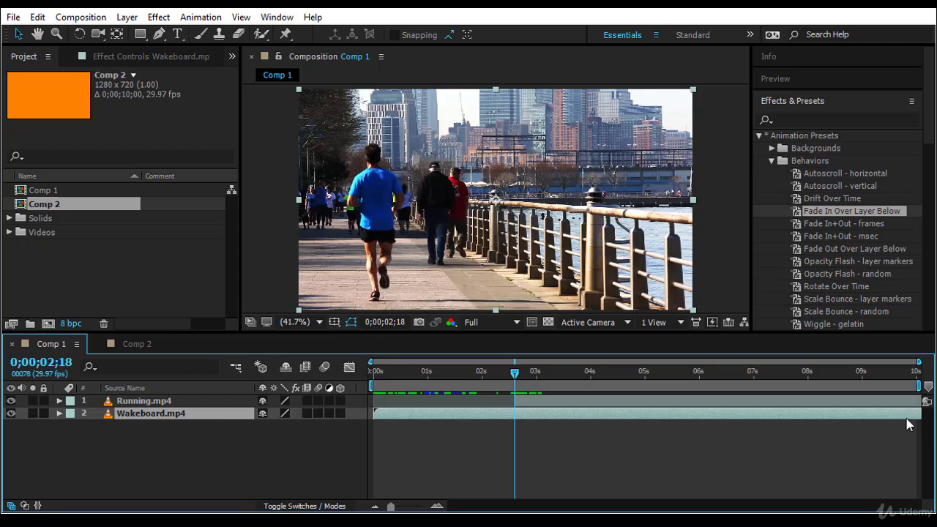
pyautogui.moveTo(514, 377); pyautogui.dragTo(590, 382)
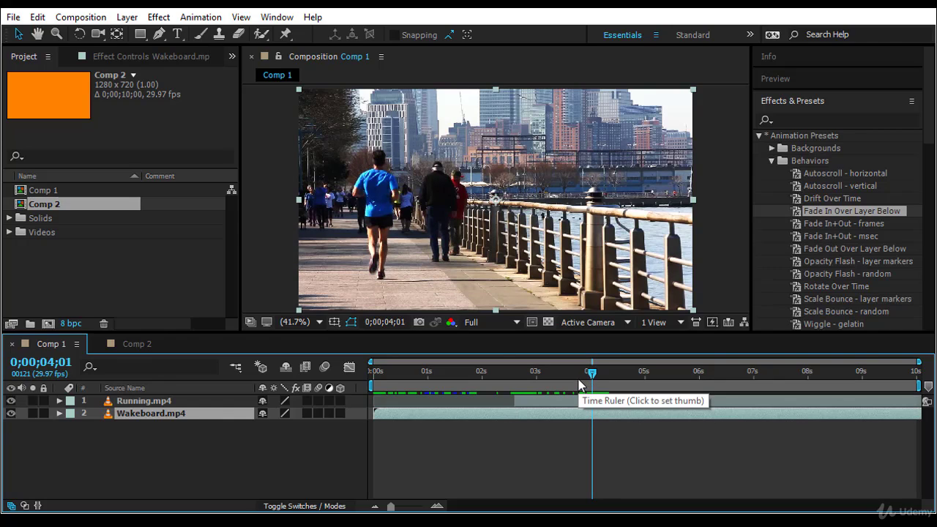
pyautogui.hotkey('alt', ']')
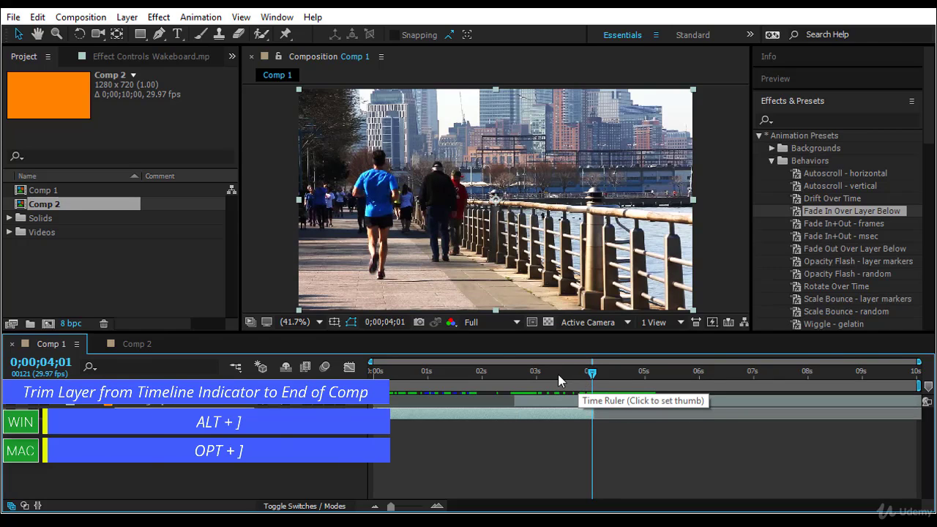
pyautogui.hotkey('alt', ']')
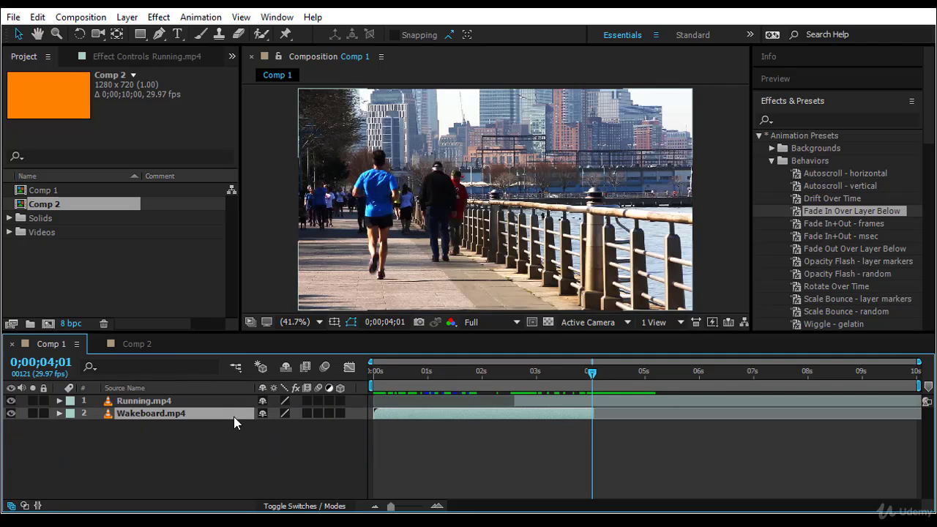
# Step: Return to the start of Comp 1 and preview the cut between the Wakeboard.mp4 and Running.mp4 layers
pyautogui.click(528, 401)
pyautogui.moveTo(589, 370); pyautogui.dragTo(366, 448)
pyautogui.click(205, 411)
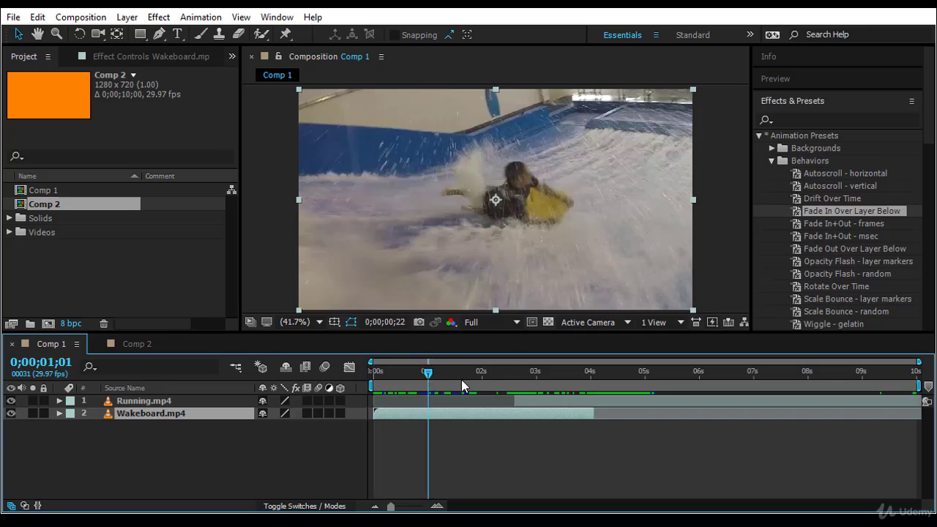
pyautogui.moveTo(462, 379); pyautogui.dragTo(356, 403)
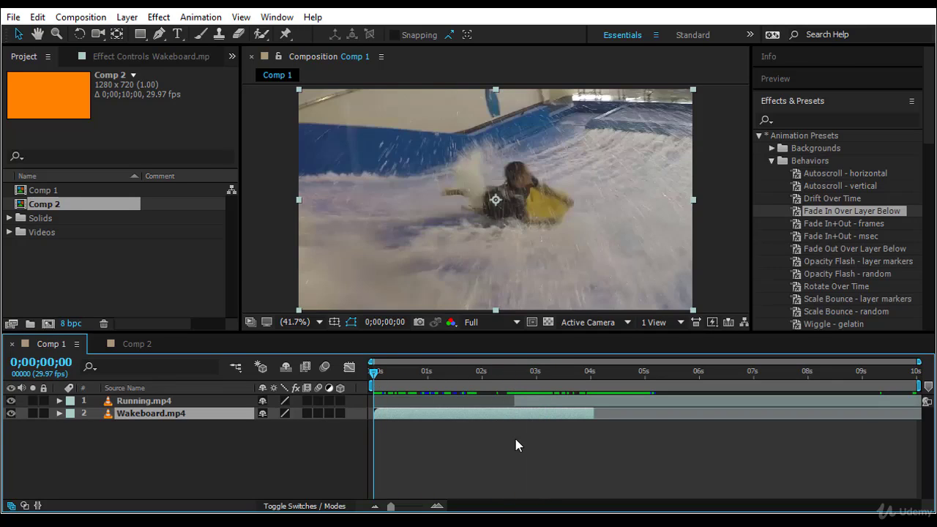
pyautogui.press('space')
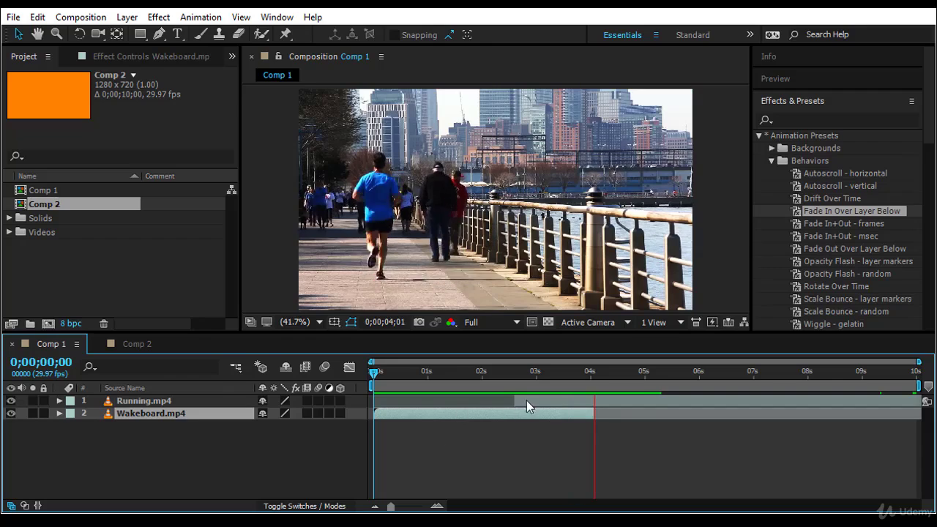
# Step: Apply the Fade In Over Layer Below preset to the Running.mp4 layer and widen the area showing its effect controls
pyautogui.click(521, 403)
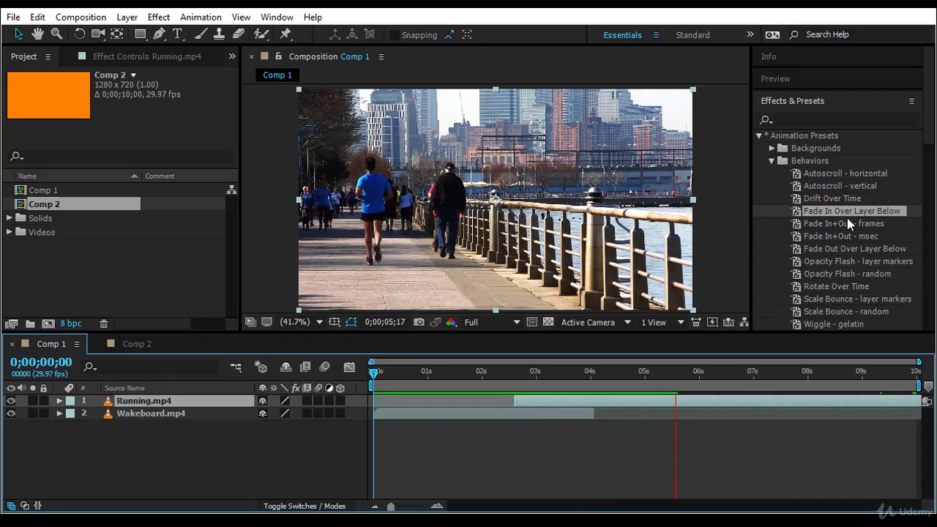
pyautogui.moveTo(847, 210); pyautogui.dragTo(196, 403)
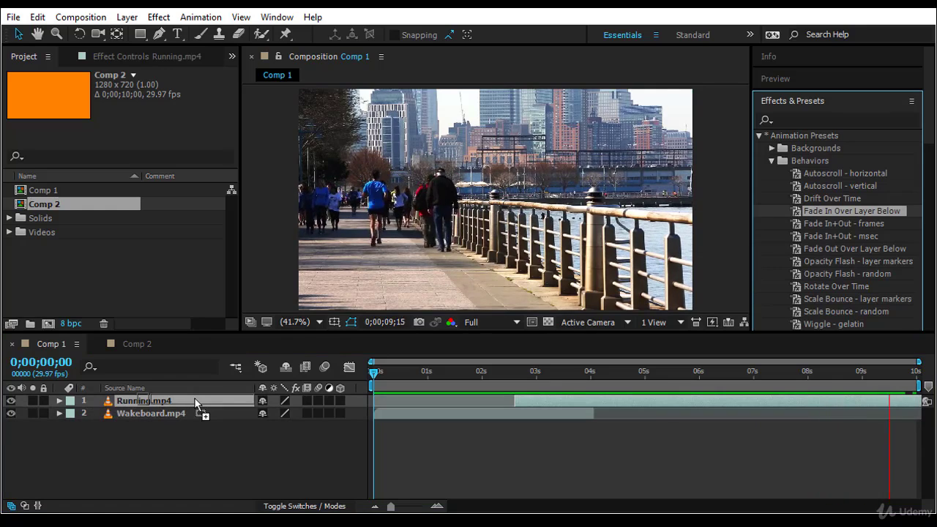
pyautogui.moveTo(196, 402); pyautogui.dragTo(194, 402)
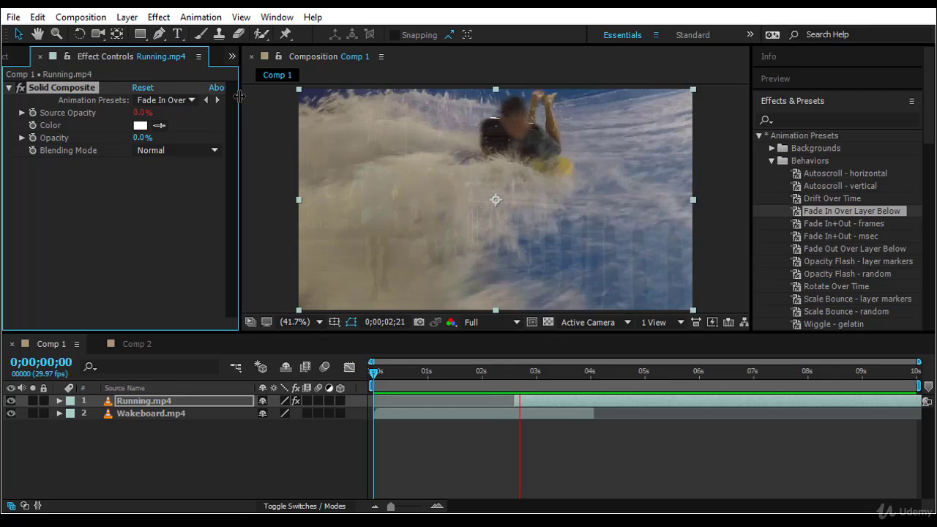
pyautogui.moveTo(239, 97); pyautogui.dragTo(287, 111)
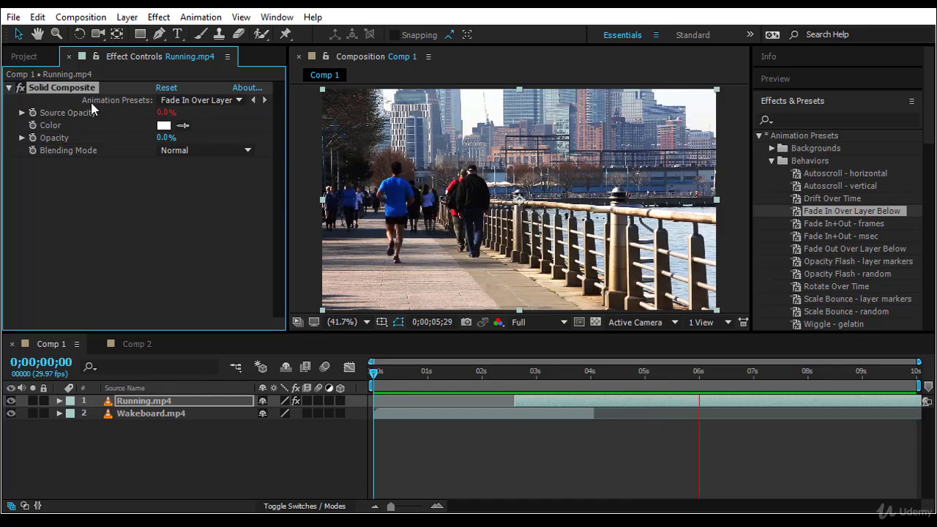
# Step: Compare the Solid Composite effect's animation preset choices with the fade presets under Behaviors, and expand the Source Opacity setting
pyautogui.click(222, 101)
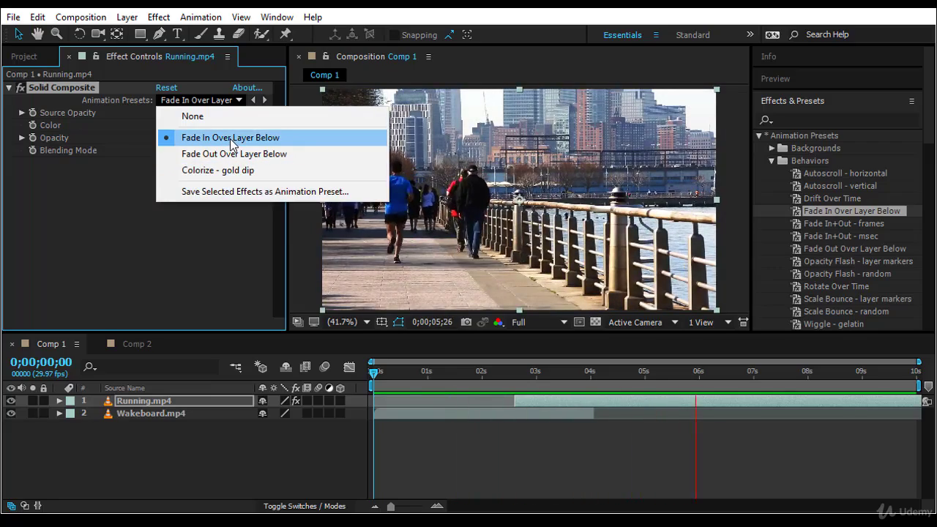
pyautogui.click(230, 138)
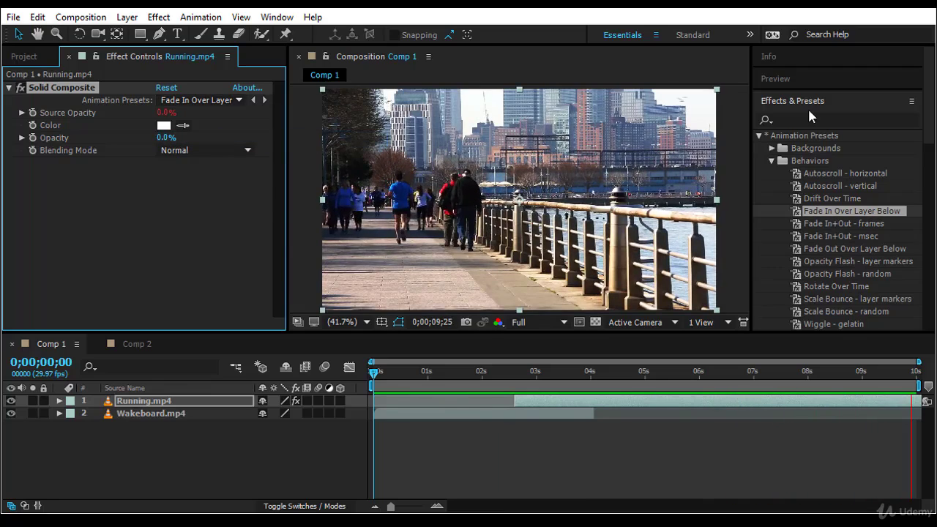
pyautogui.click(828, 249)
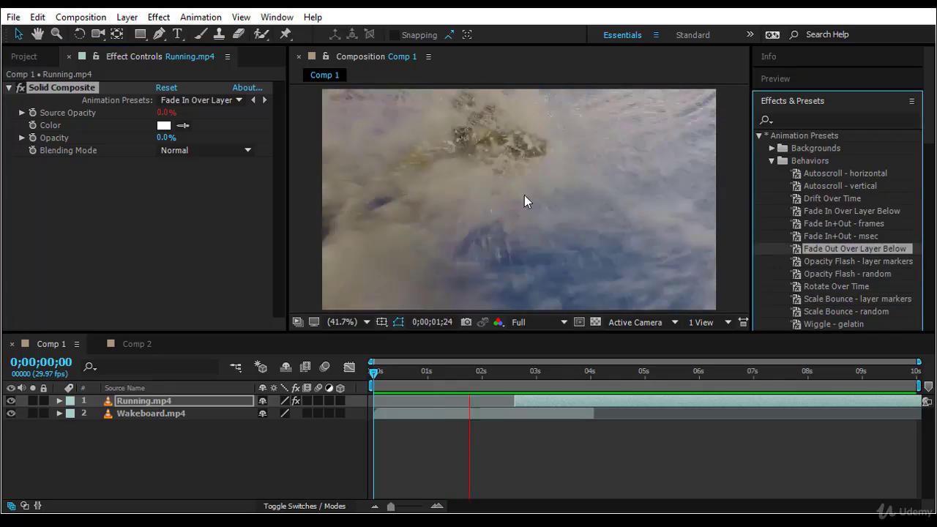
pyautogui.click(221, 101)
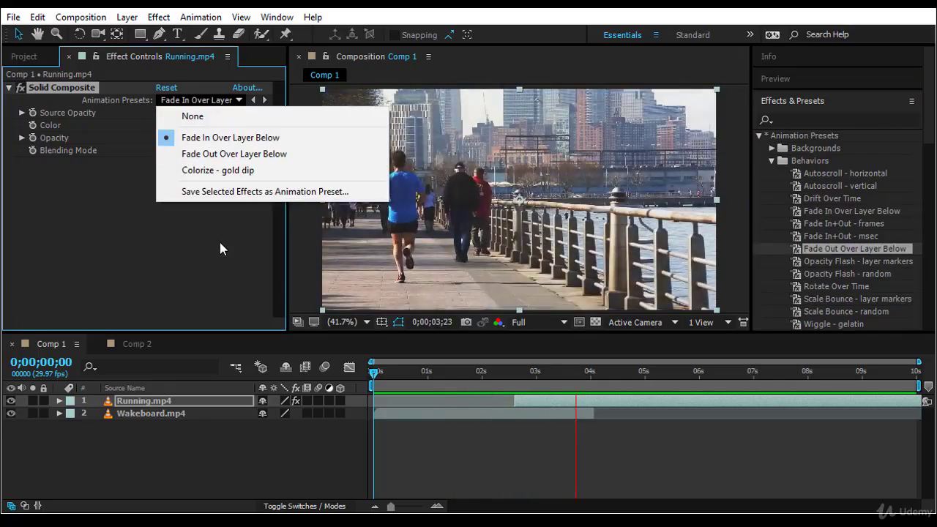
pyautogui.click(220, 242)
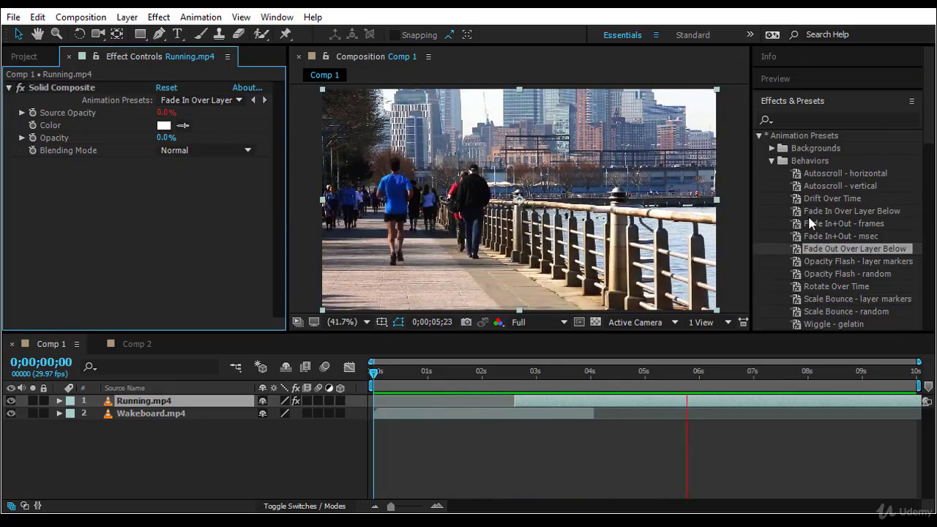
pyautogui.click(834, 211)
pyautogui.click(820, 248)
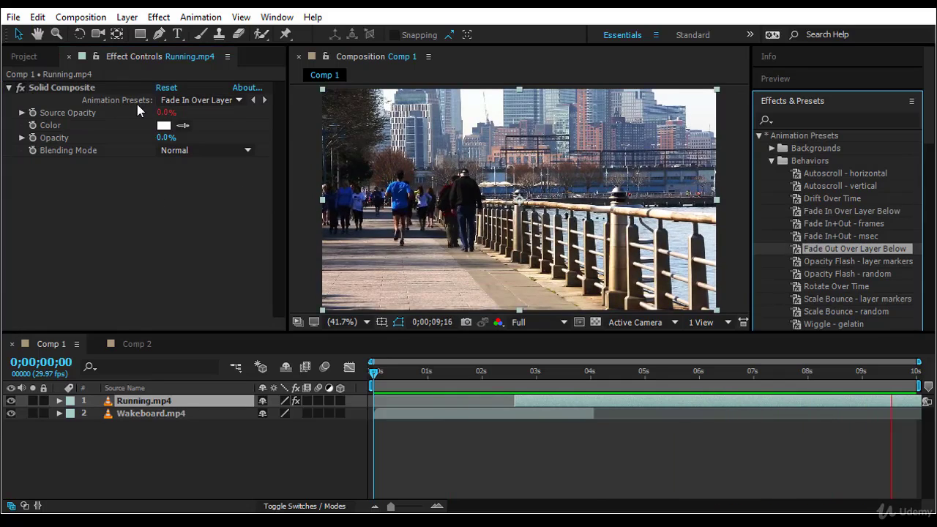
pyautogui.click(21, 112)
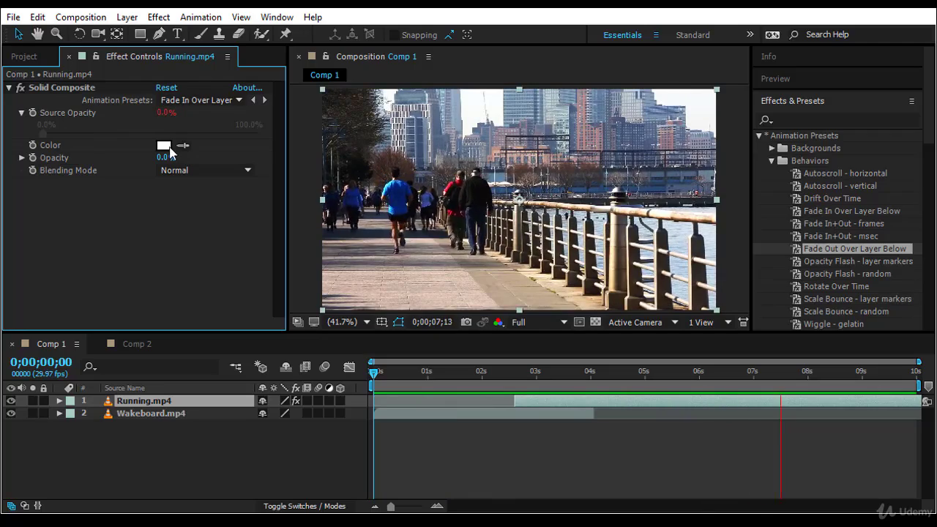
# Step: Inspect the fade's starting point at 0;00;02;18, then preview Comp 1 from the beginning with the fade-in applied
pyautogui.moveTo(373, 372); pyautogui.dragTo(514, 399)
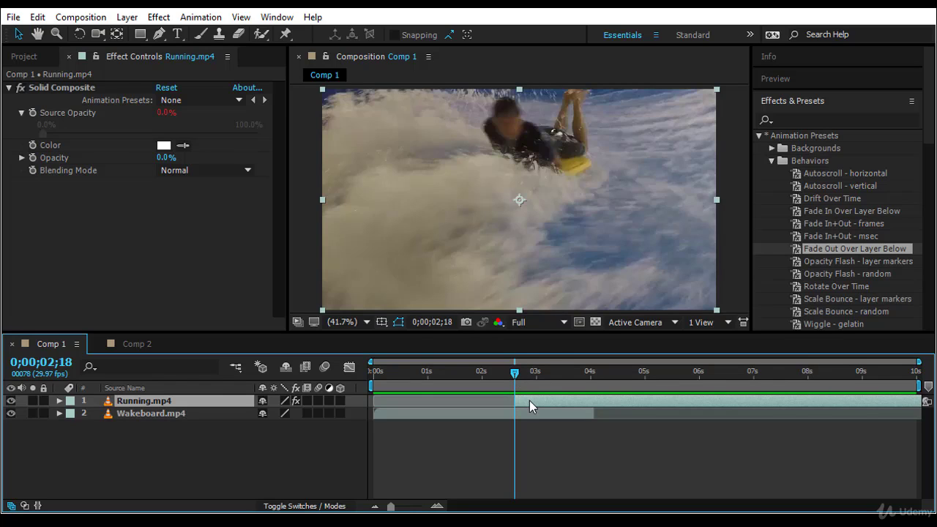
pyautogui.moveTo(519, 372); pyautogui.dragTo(517, 424)
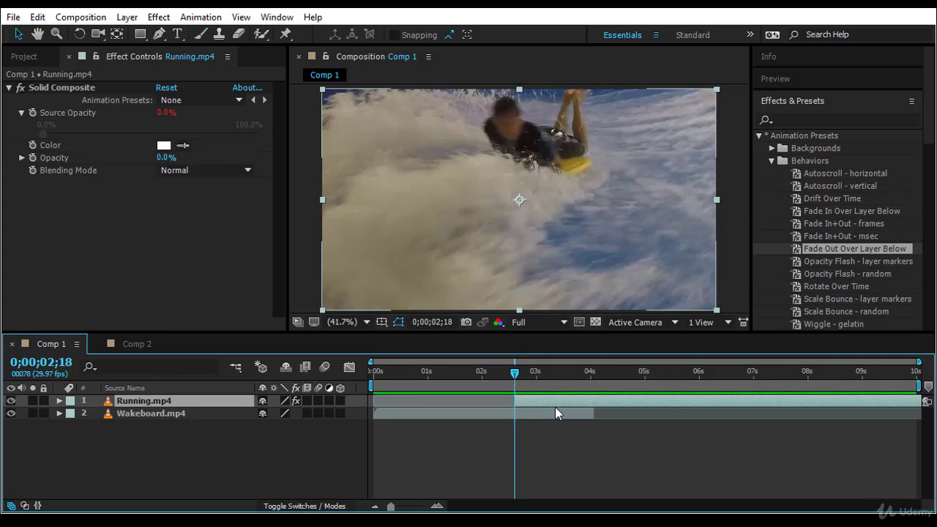
pyautogui.moveTo(515, 374); pyautogui.dragTo(349, 379)
pyautogui.click(477, 453)
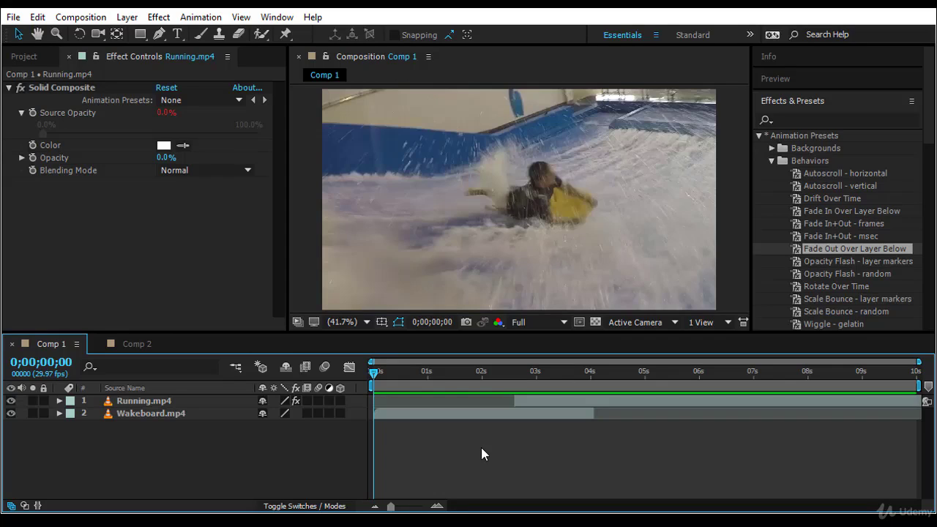
pyautogui.press('space')
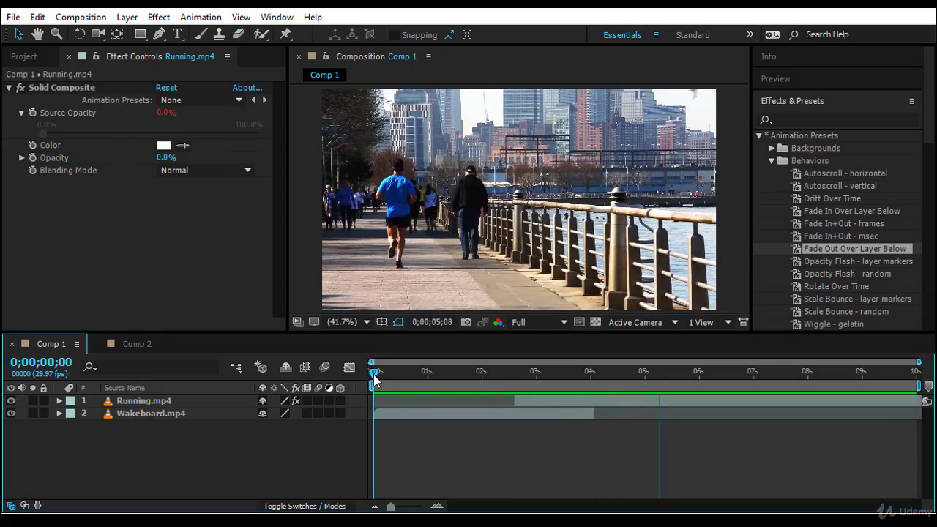
pyautogui.click(849, 209)
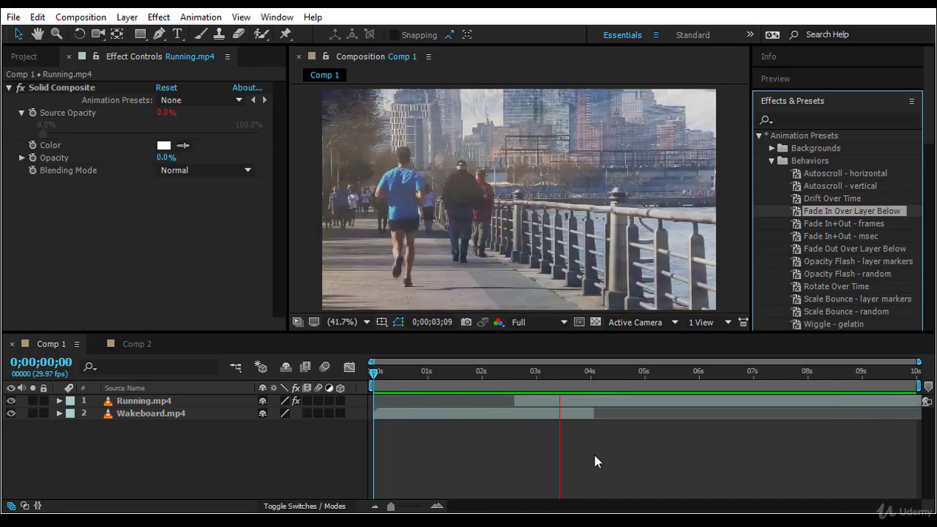
# Step: Extend the end of the Wakeboard.mp4 layer to about 5.5 seconds and preview the fade from 0;00;02;07
pyautogui.moveTo(593, 414); pyautogui.dragTo(651, 417)
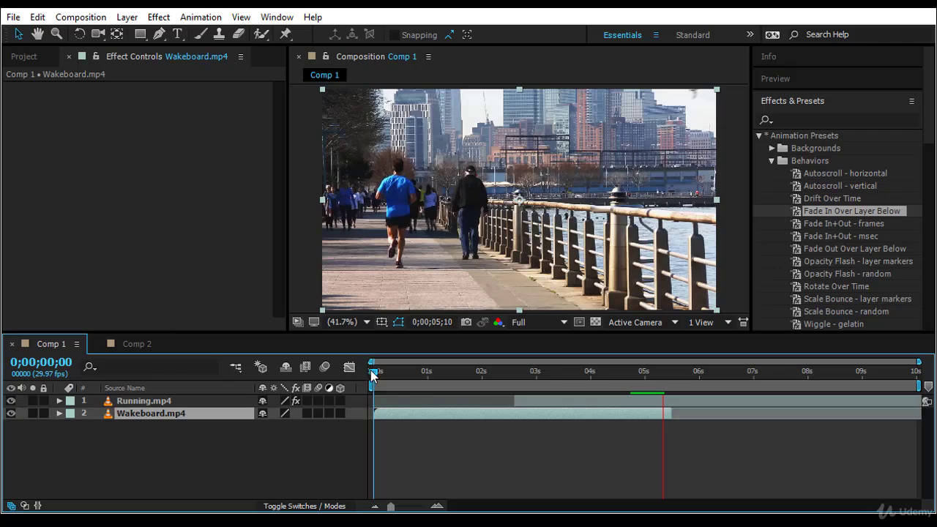
pyautogui.moveTo(373, 376); pyautogui.dragTo(493, 400)
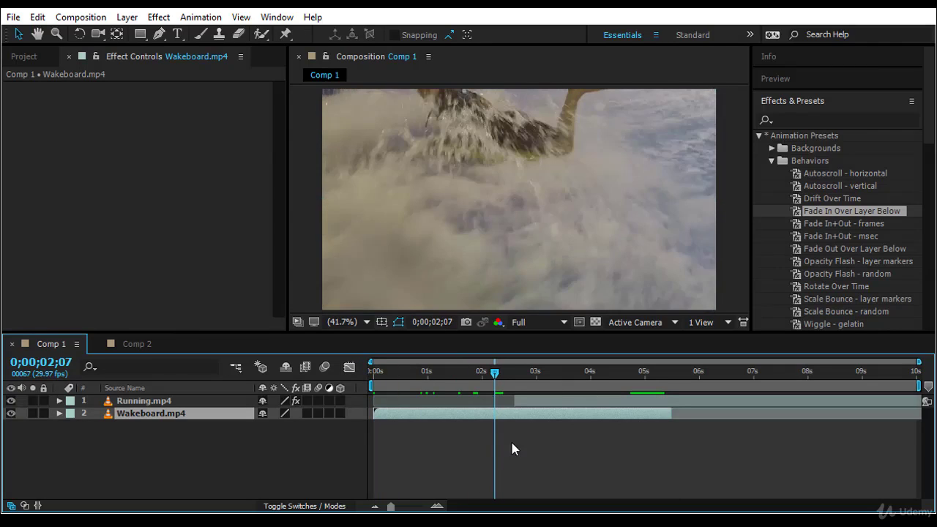
pyautogui.press('space')
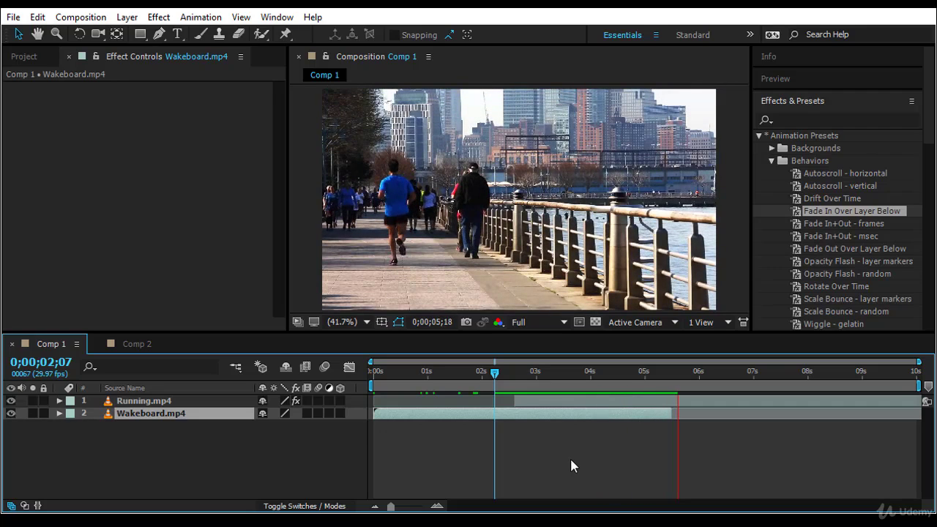
pyautogui.click(627, 448)
# Step: Change the Running.mp4 layer's Solid Composite preset to Fade Out Over Layer Below, with the current time at the composition start
pyautogui.moveTo(492, 374); pyautogui.dragTo(321, 391)
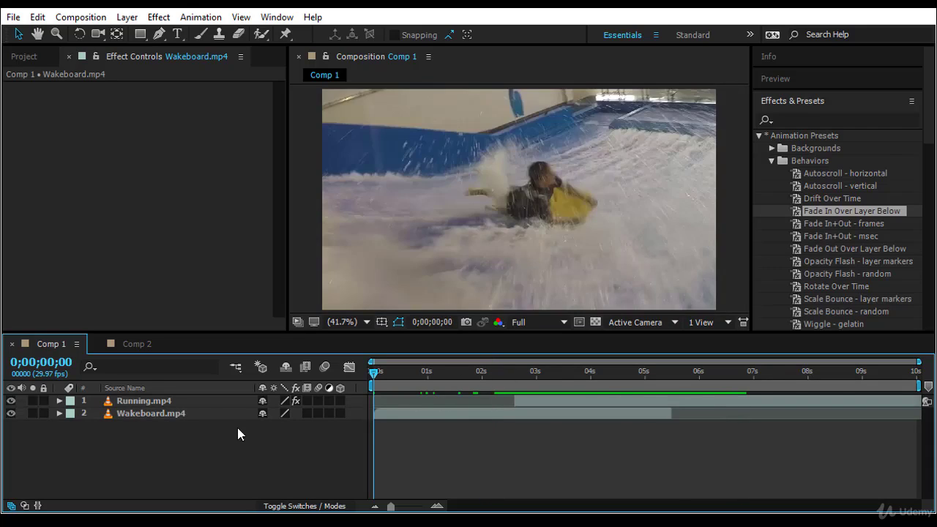
pyautogui.click(174, 405)
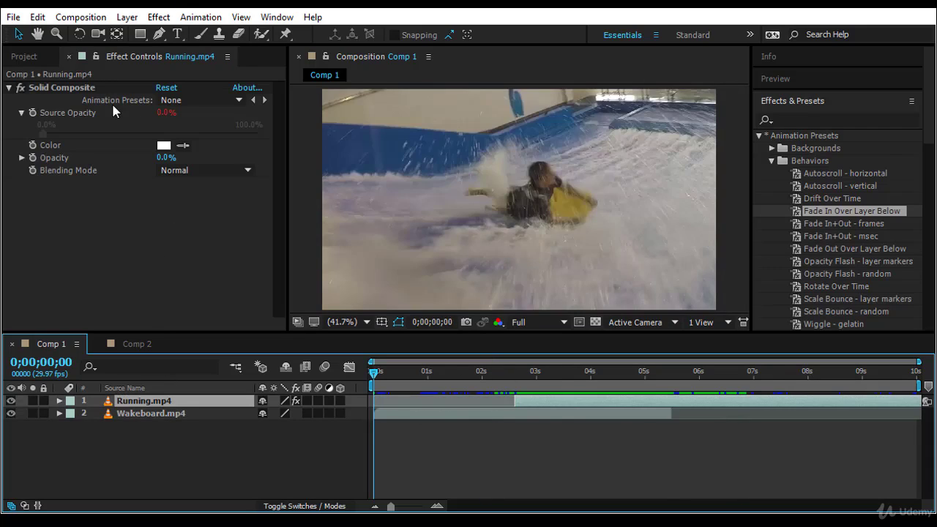
pyautogui.click(170, 102)
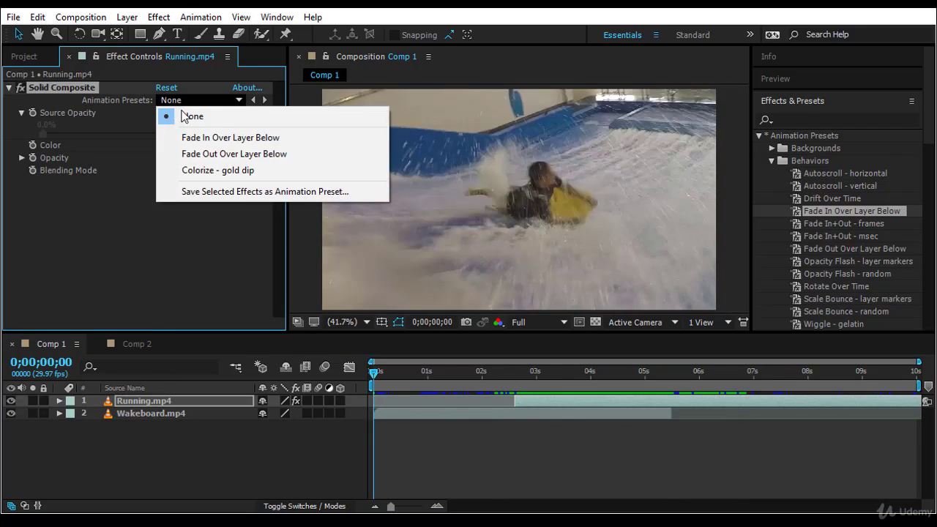
pyautogui.click(203, 154)
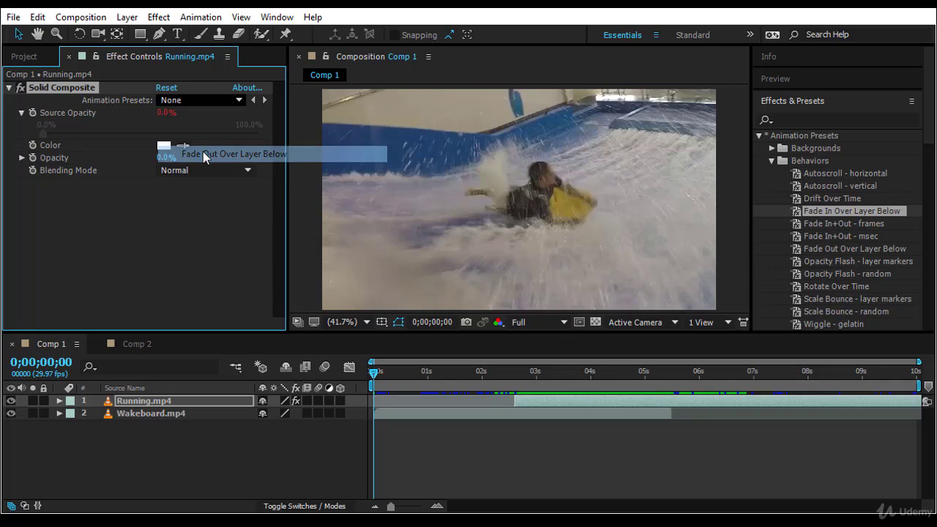
# Step: Trim Running.mp4 to end at about 2.5 seconds, start Wakeboard.mp4 at about 1.5 seconds, and preview the overlap from the beginning
pyautogui.click(530, 403)
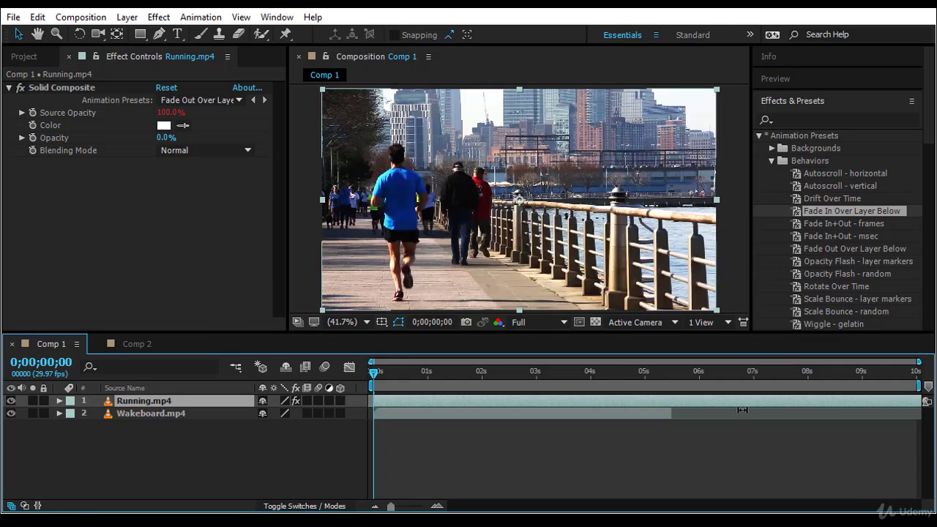
pyautogui.moveTo(373, 375); pyautogui.dragTo(484, 382)
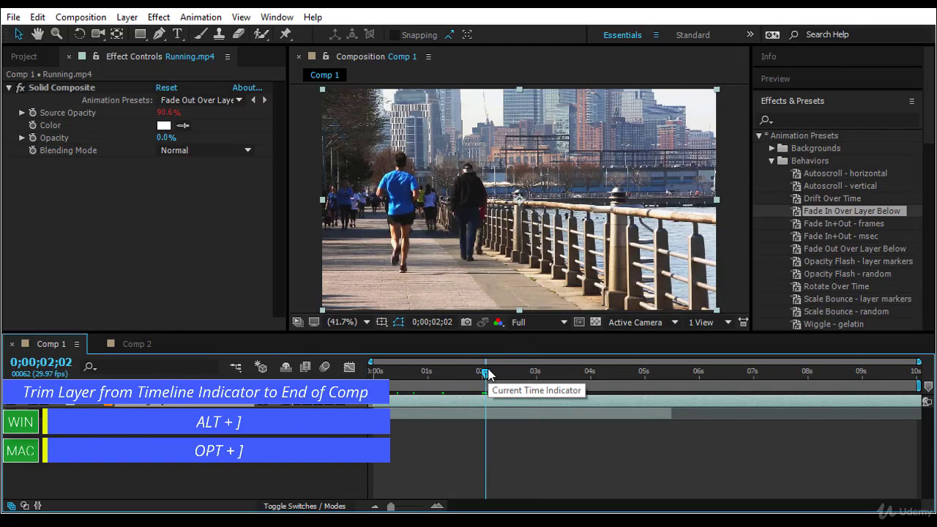
pyautogui.hotkey('alt', ']')
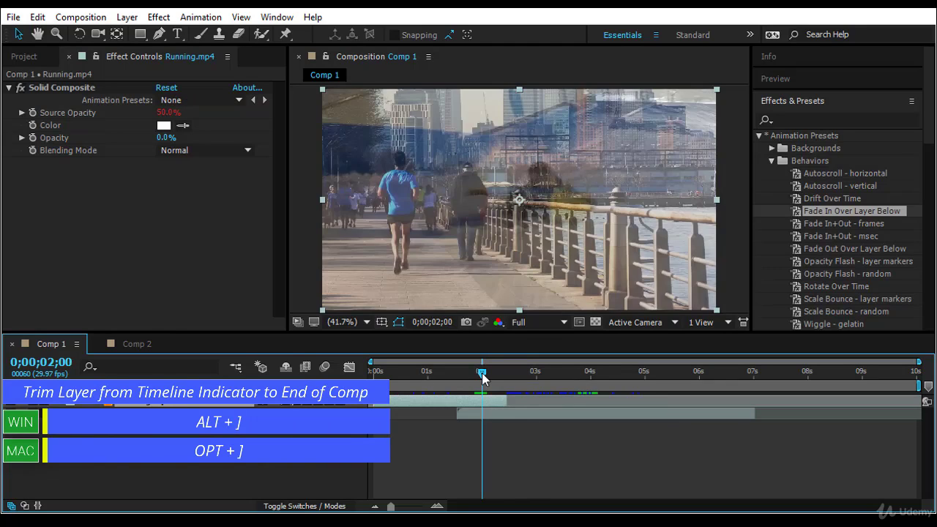
pyautogui.moveTo(482, 372); pyautogui.dragTo(372, 399)
pyautogui.press('space')
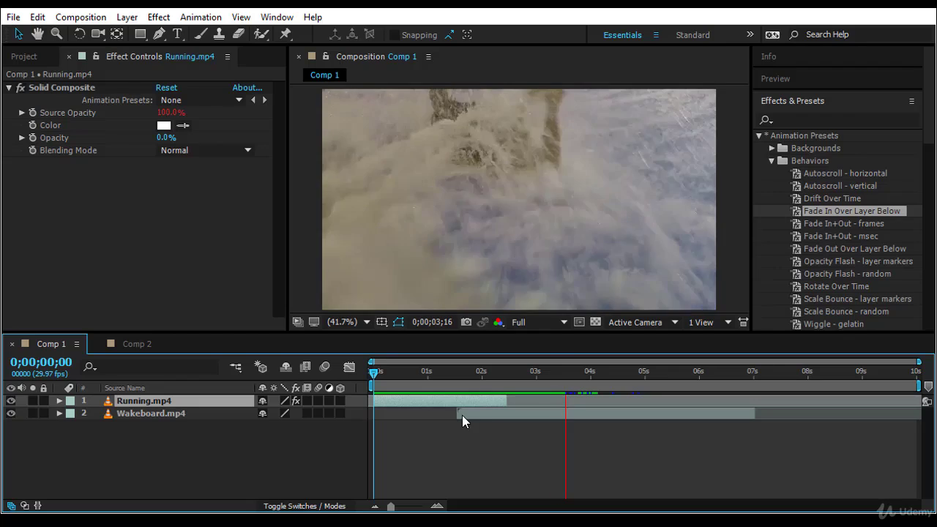
# Step: Trim the opening of Wakeboard.mp4 so the layer begins at about 1.5 seconds, and preview the transition from 0;00;01;12
pyautogui.click(461, 414)
pyautogui.moveTo(489, 414)
pyautogui.mouseDown()
pyautogui.moveTo(525, 420)
pyautogui.moveTo(484, 419)
pyautogui.mouseUp()
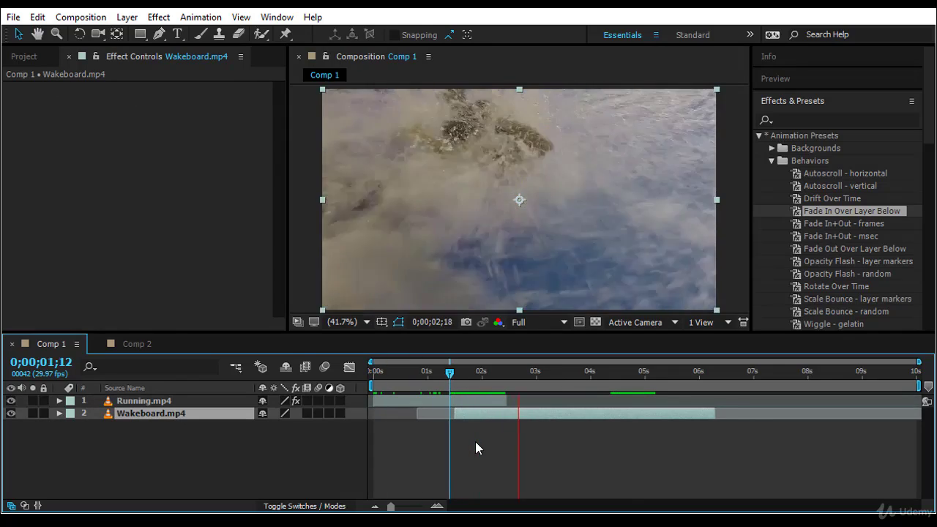
pyautogui.press('space')
pyautogui.press('Home')
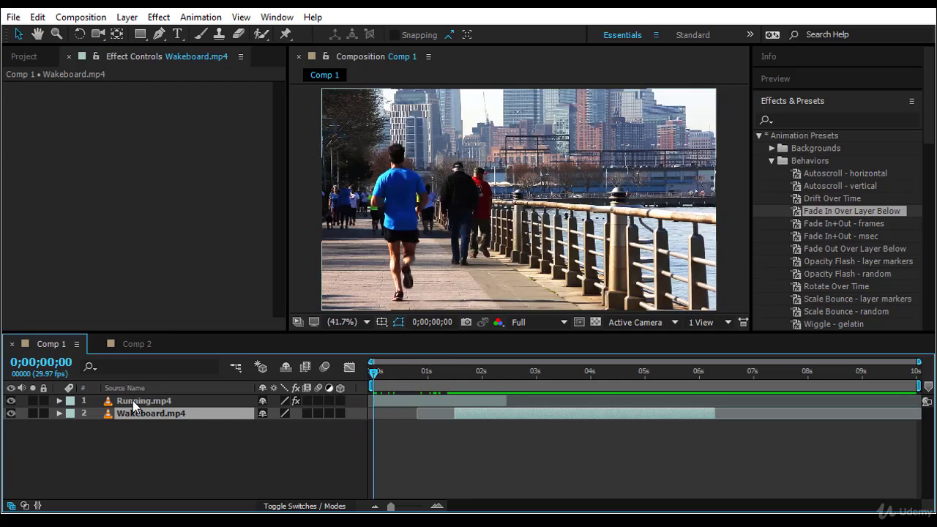
# Step: Reveal Running.mp4's Source Opacity expression, enlarge its field to examine the code, and collapse the layer again
pyautogui.hotkey('ctrl', 'Up')
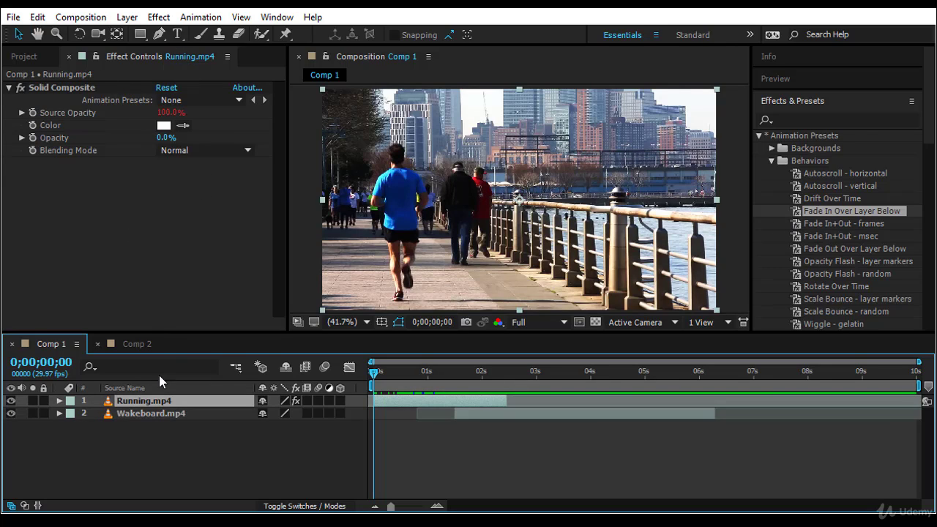
pyautogui.press('e')
pyautogui.press('e')
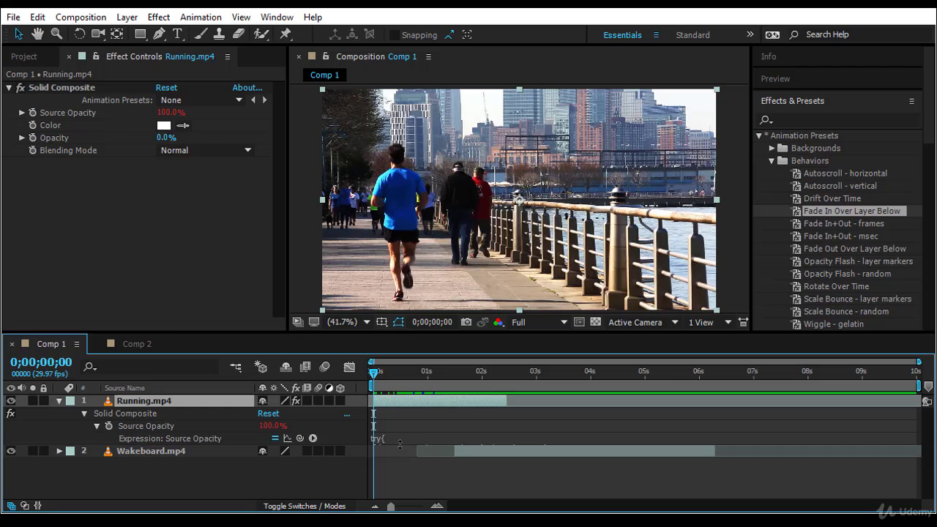
pyautogui.moveTo(402, 444); pyautogui.dragTo(402, 489)
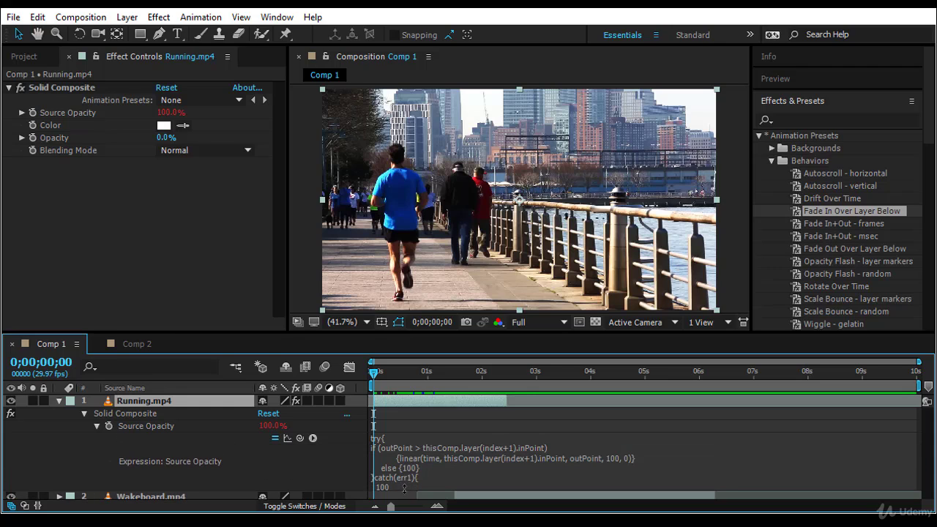
pyautogui.click(398, 447)
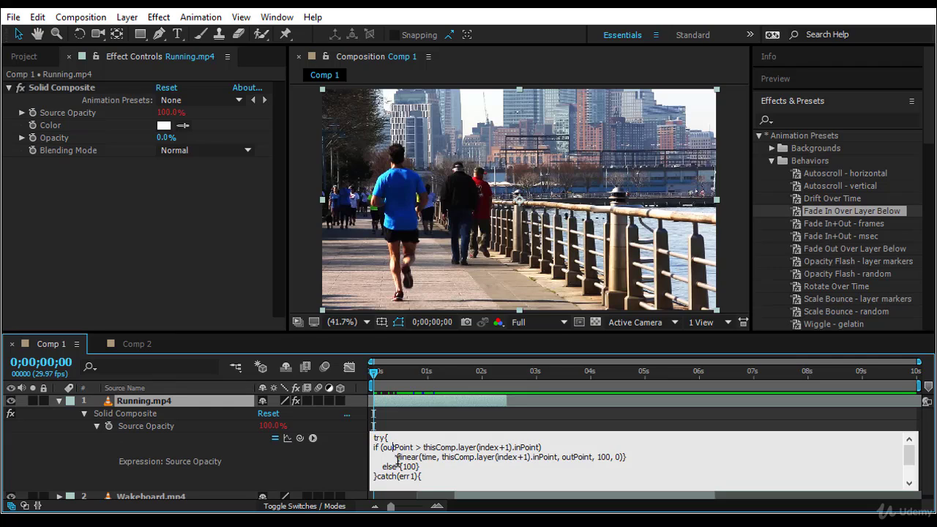
pyautogui.moveTo(400, 466)
pyautogui.mouseDown()
pyautogui.moveTo(430, 457)
pyautogui.moveTo(399, 457)
pyautogui.moveTo(399, 466)
pyautogui.mouseUp()
pyautogui.click(140, 403)
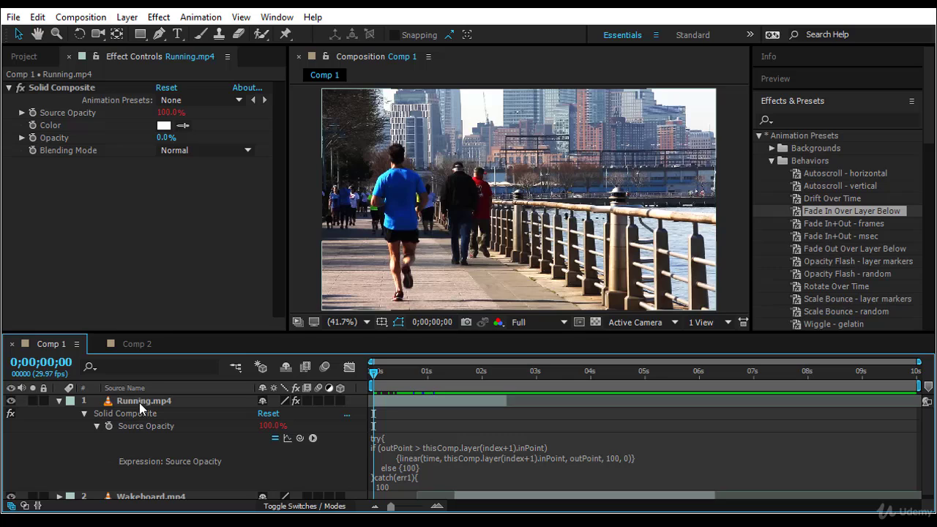
pyautogui.click(59, 401)
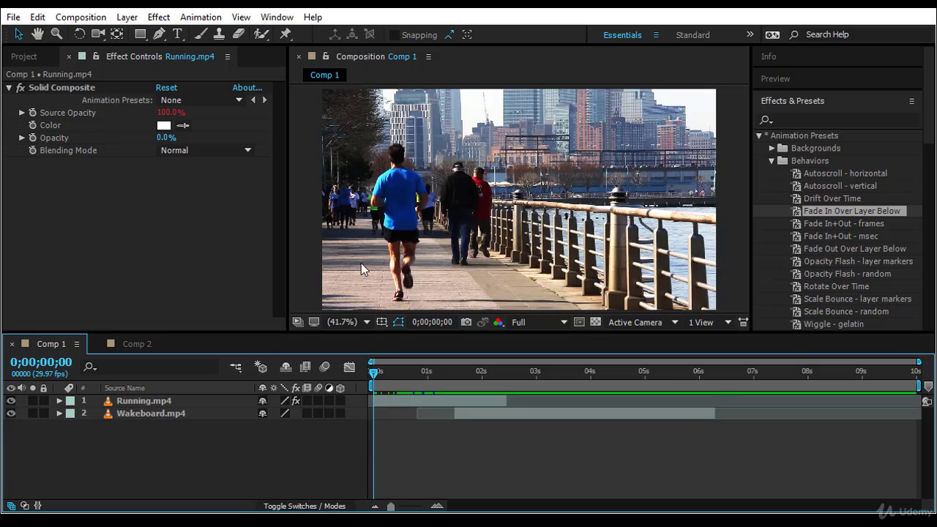
pyautogui.click(734, 245)
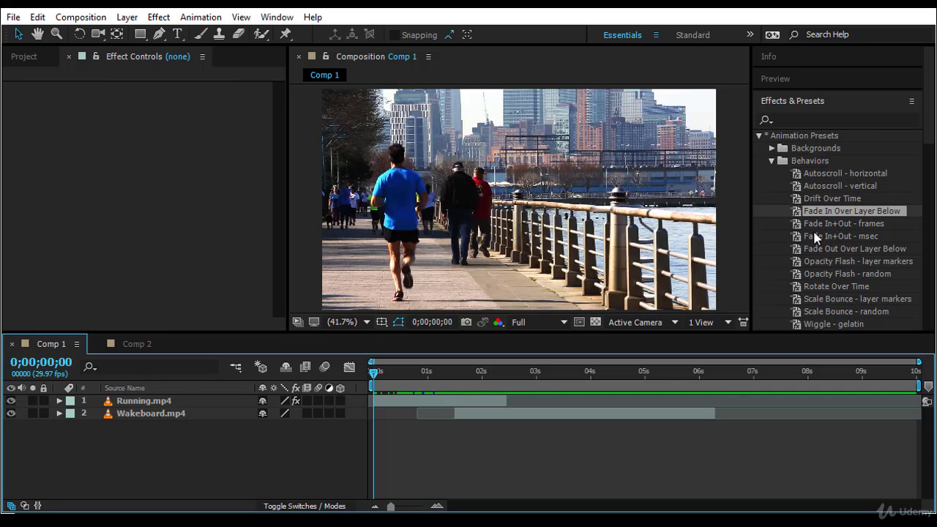
# Step: In Comp 2, make Orange Solid 1 start at about 2 seconds and Deep Blue Solid 1 end at about 3 seconds
pyautogui.click(147, 347)
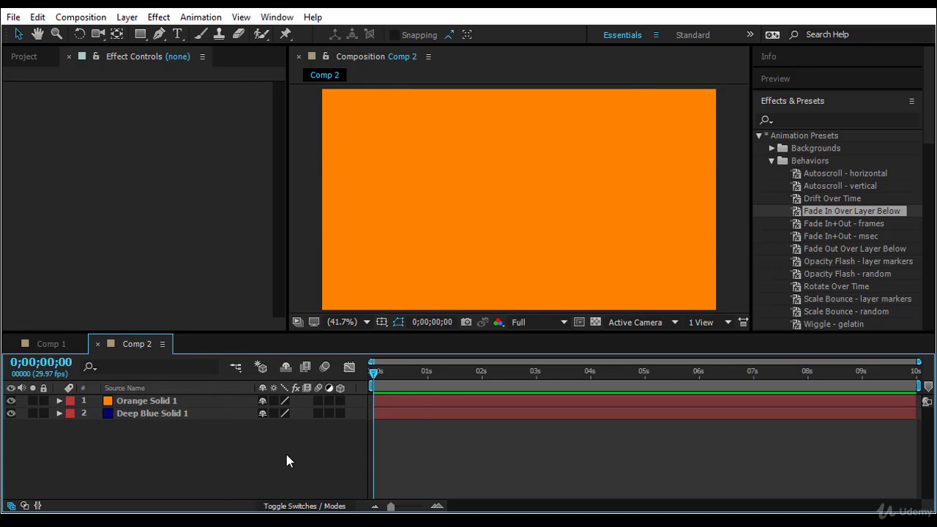
pyautogui.moveTo(384, 400); pyautogui.dragTo(482, 396)
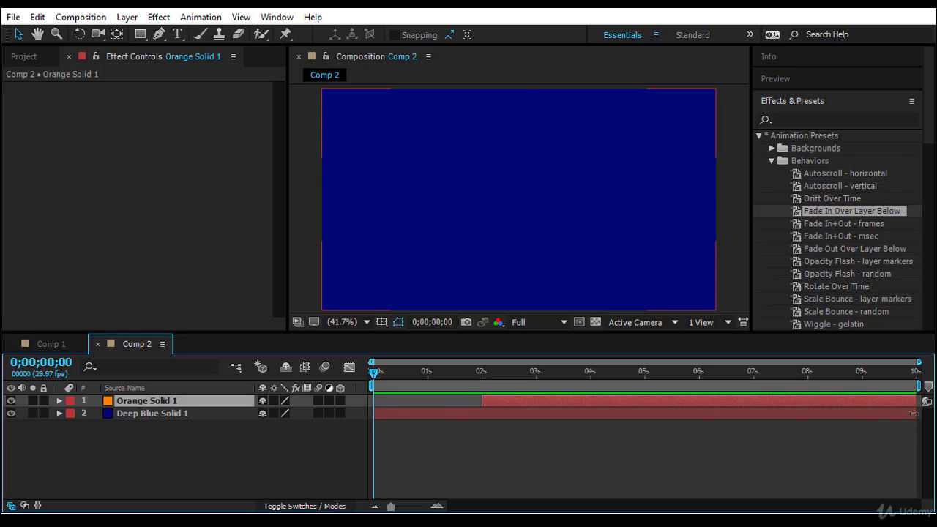
pyautogui.moveTo(915, 415); pyautogui.dragTo(531, 421)
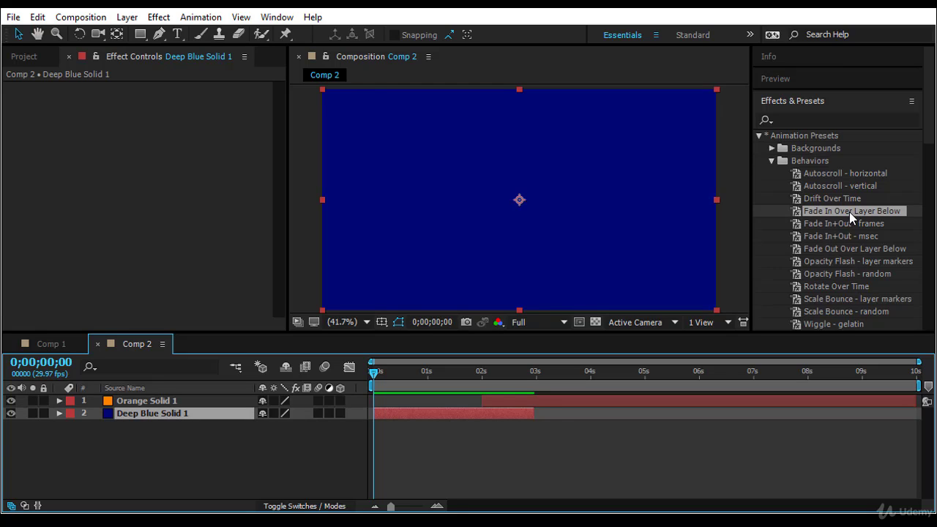
# Step: Apply the Fade In Over Layer Below preset to Orange Solid 1 and preview the fade from the composition start
pyautogui.moveTo(851, 210); pyautogui.dragTo(179, 396)
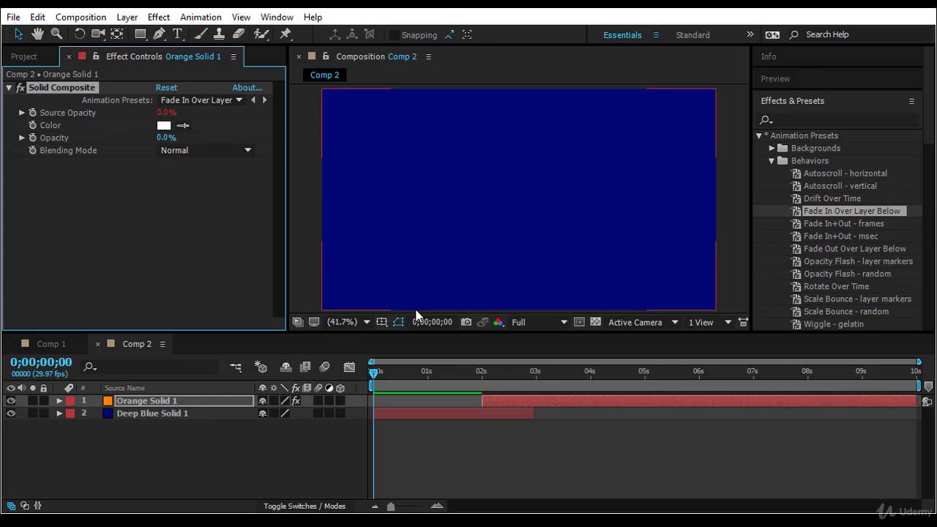
pyautogui.press('space')
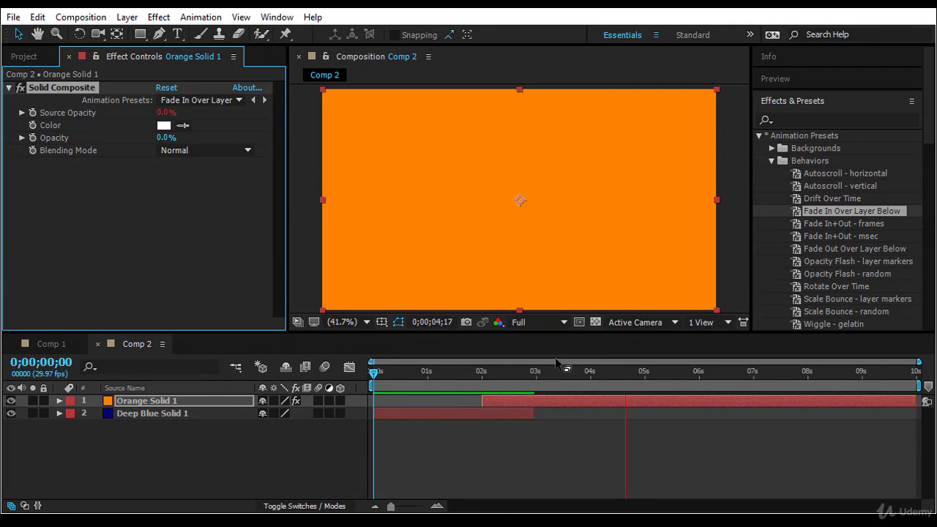
pyautogui.click(374, 379)
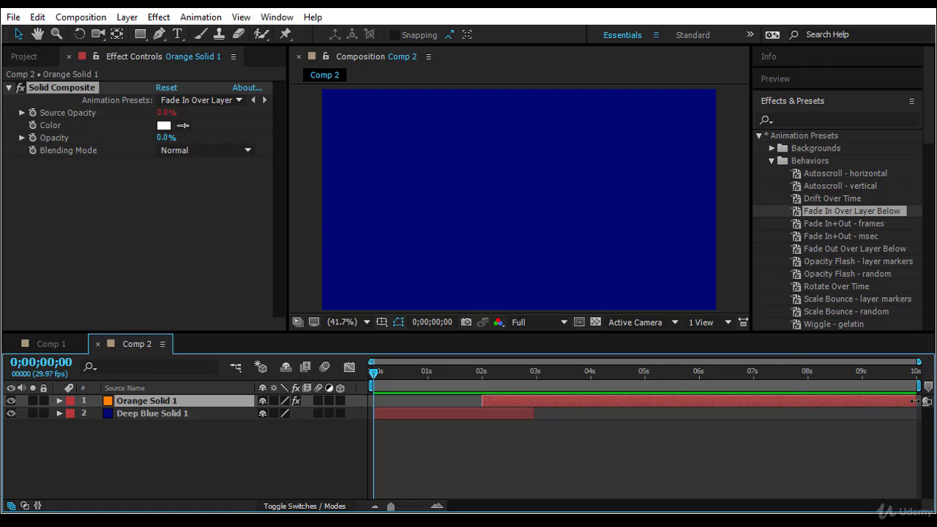
# Step: Retime Orange Solid 1 to span 0 to about 2.9 seconds and Deep Blue Solid 1 to run from about 1.9 to 10 seconds
pyautogui.moveTo(915, 401); pyautogui.dragTo(637, 411)
pyautogui.moveTo(576, 403)
pyautogui.mouseDown()
pyautogui.moveTo(504, 419)
pyautogui.moveTo(469, 414)
pyautogui.moveTo(595, 412)
pyautogui.moveTo(568, 417)
pyautogui.mouseUp()
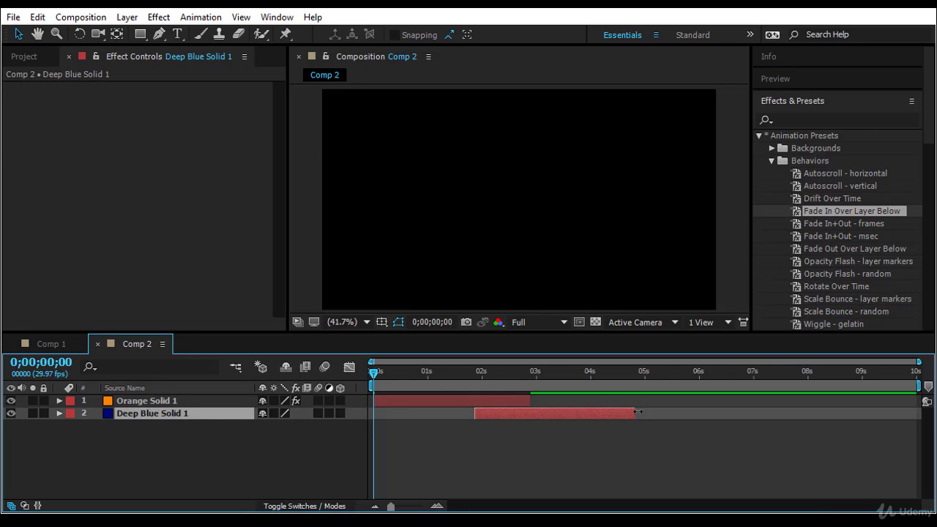
pyautogui.moveTo(638, 412); pyautogui.dragTo(917, 425)
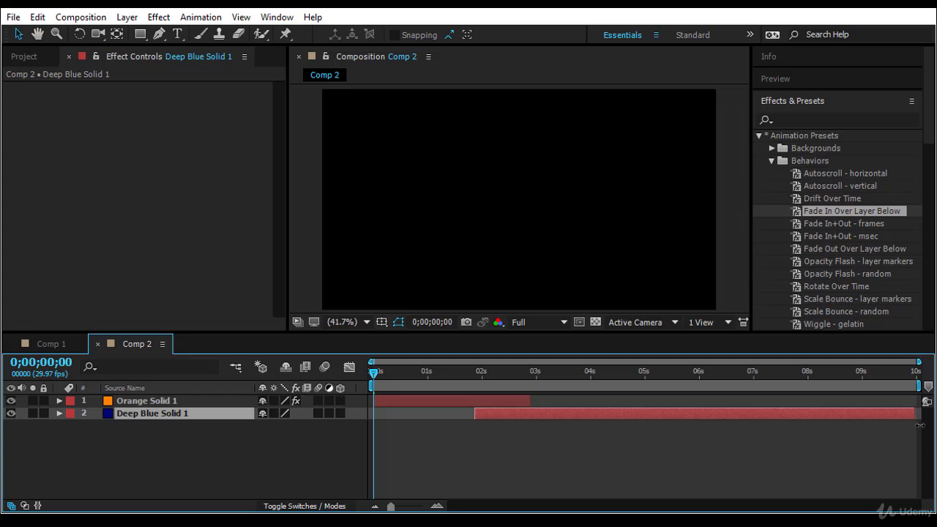
# Step: Change Orange Solid 1's Solid Composite preset to Fade Out Over Layer Below and preview the fade from the composition start
pyautogui.click(137, 400)
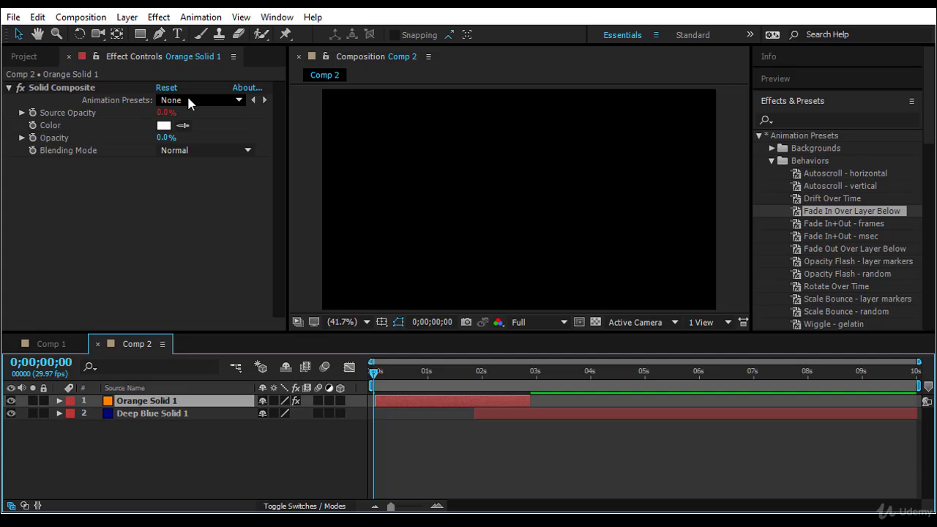
pyautogui.click(188, 100)
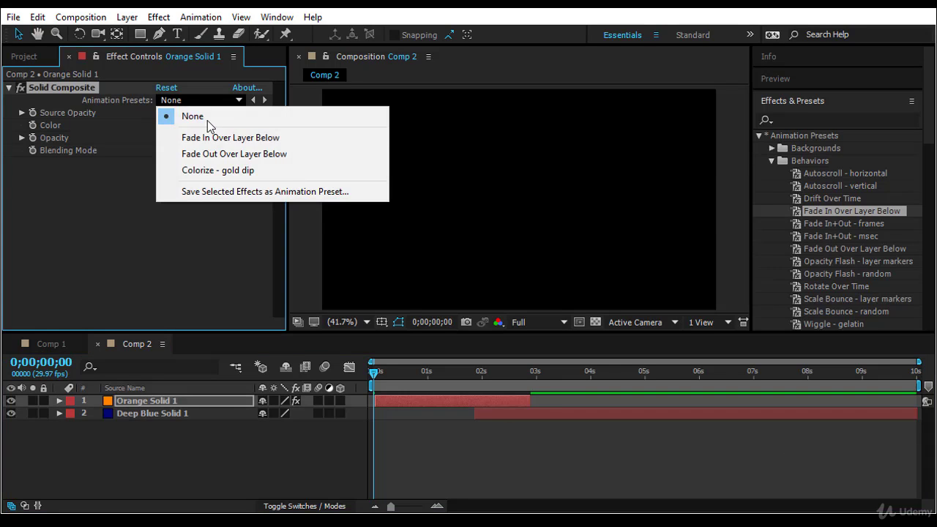
pyautogui.click(225, 153)
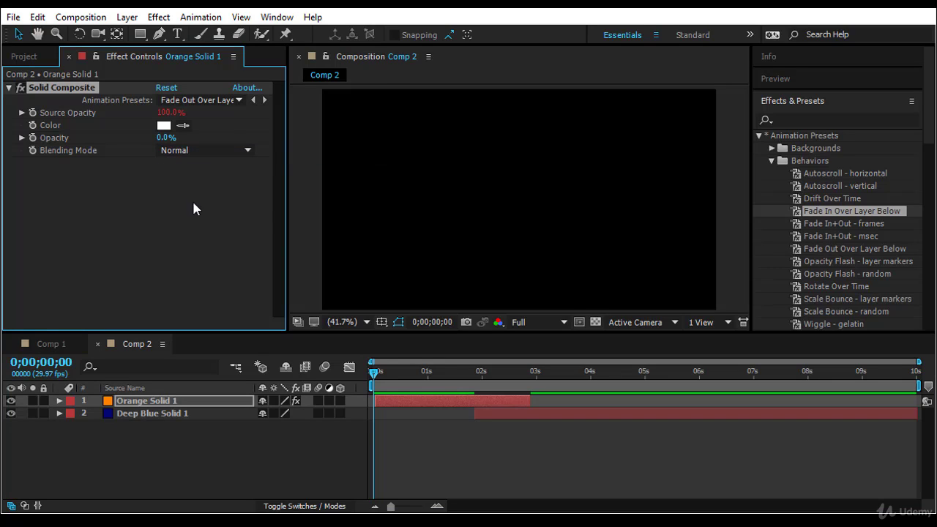
pyautogui.press('space')
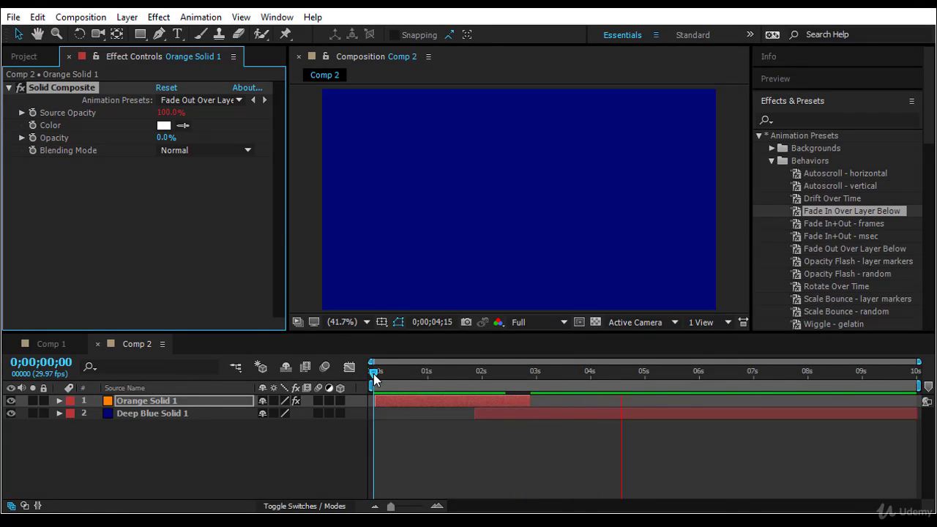
pyautogui.moveTo(373, 373); pyautogui.dragTo(540, 406)
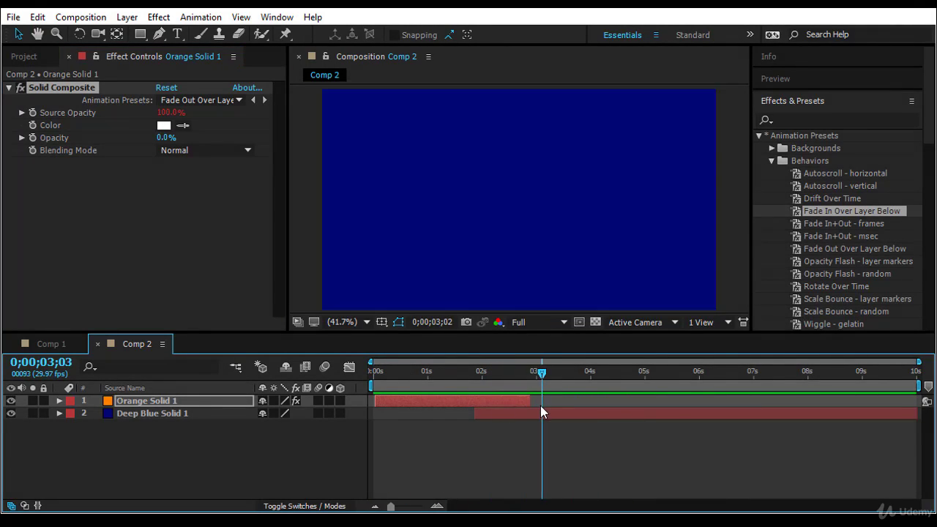
pyautogui.press('Home')
# Step: Expand Orange Solid 1, extend its end to about 5.5 seconds, and start Deep Blue Solid 1 at about 4.7 seconds
pyautogui.click(72, 404)
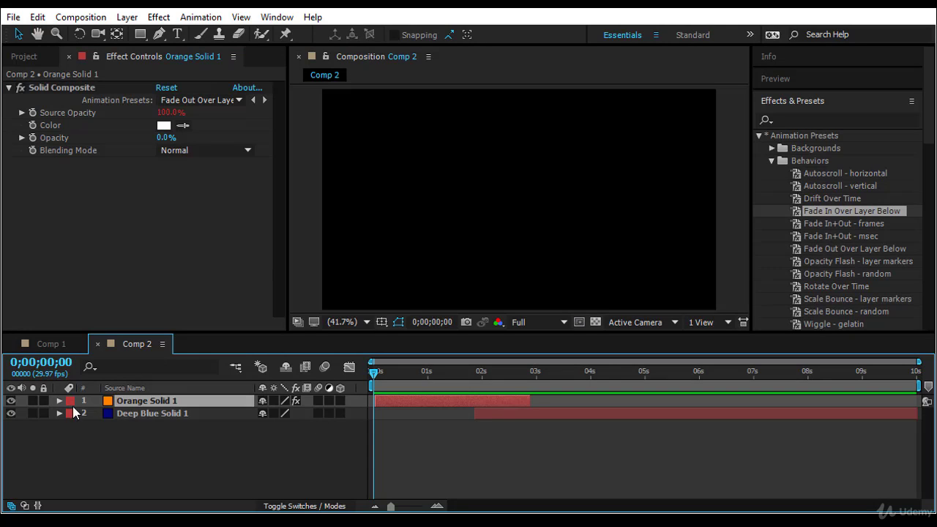
pyautogui.click(59, 400)
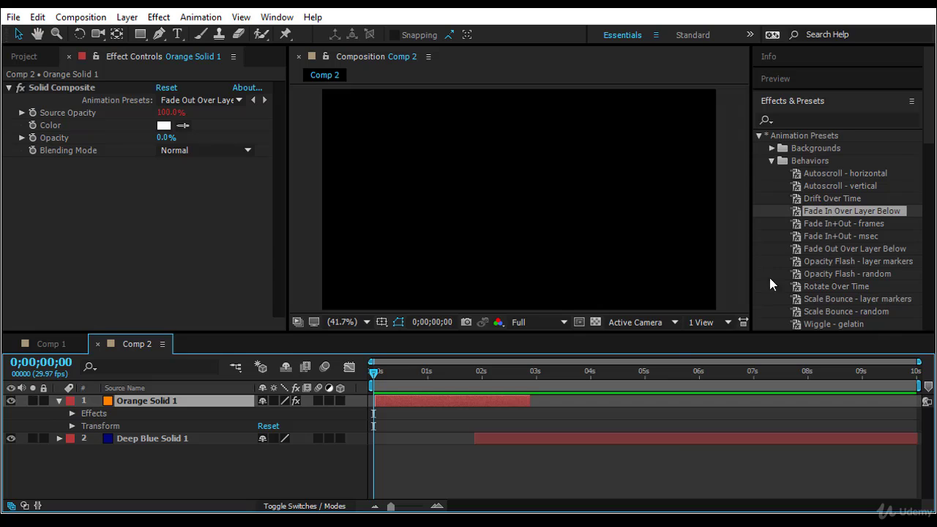
pyautogui.click(563, 436)
pyautogui.hotkey('ctrl', 'z')
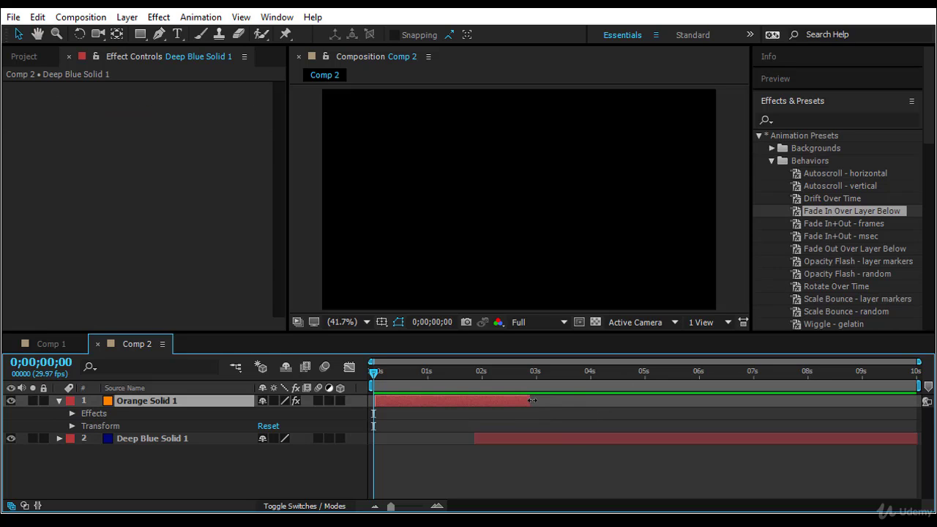
pyautogui.moveTo(477, 439); pyautogui.dragTo(621, 437)
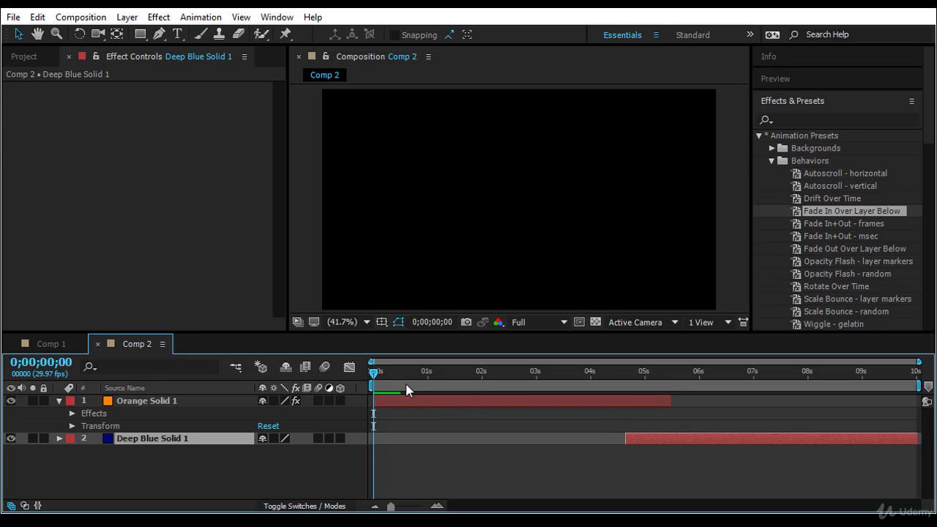
# Step: Preview the retimed fade-out from 0;00;04;02, return to the composition start, and select the Rotate Over Time preset
pyautogui.moveTo(388, 371); pyautogui.dragTo(596, 402)
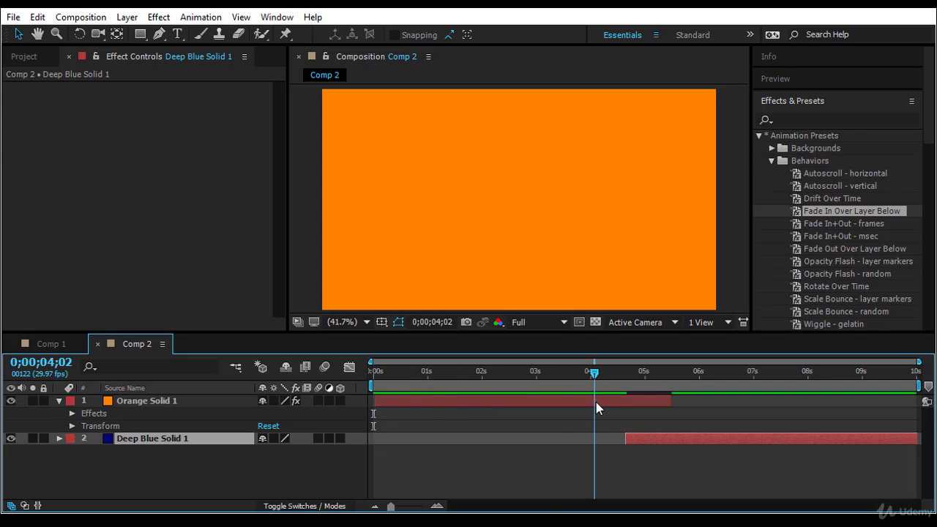
pyautogui.press('space')
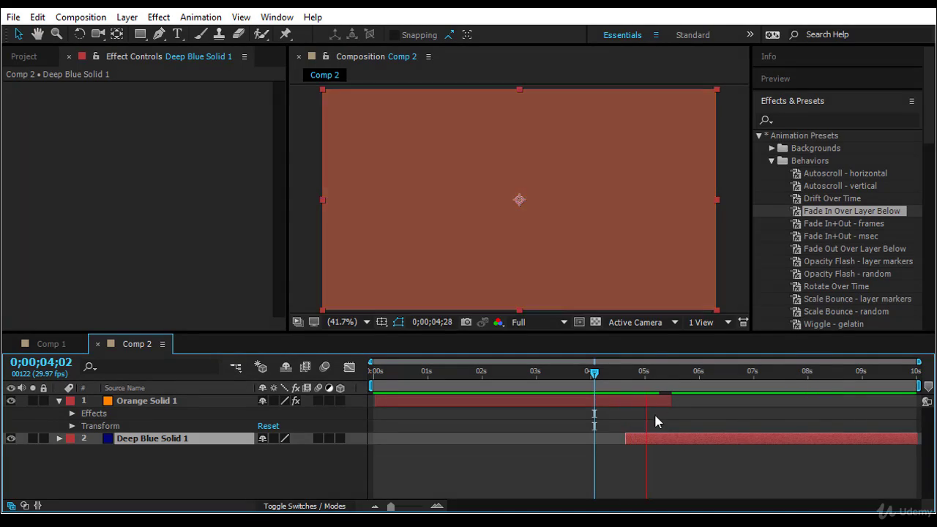
pyautogui.moveTo(595, 374); pyautogui.dragTo(333, 407)
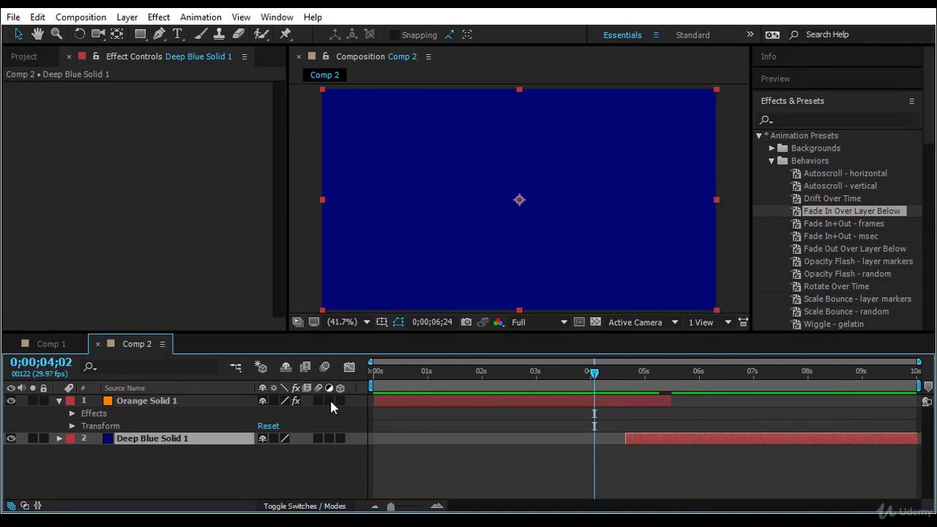
pyautogui.press('Home')
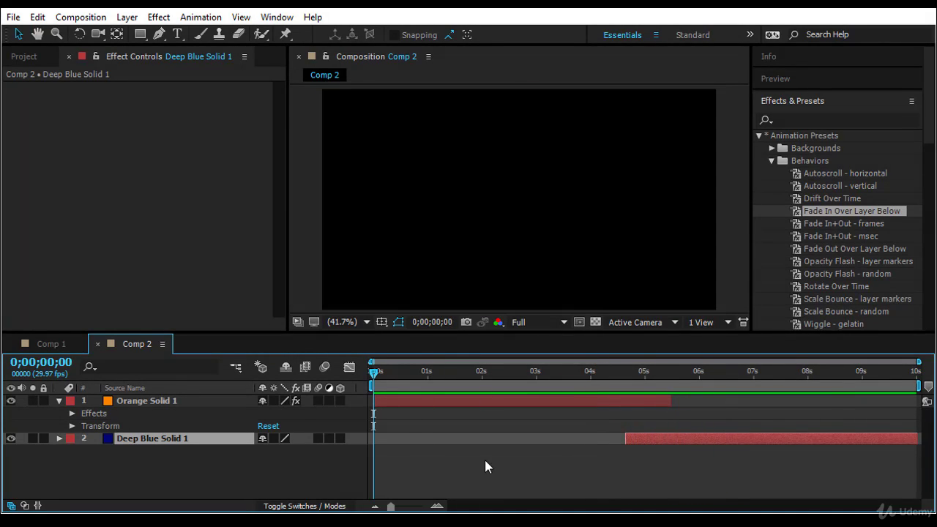
pyautogui.click(824, 287)
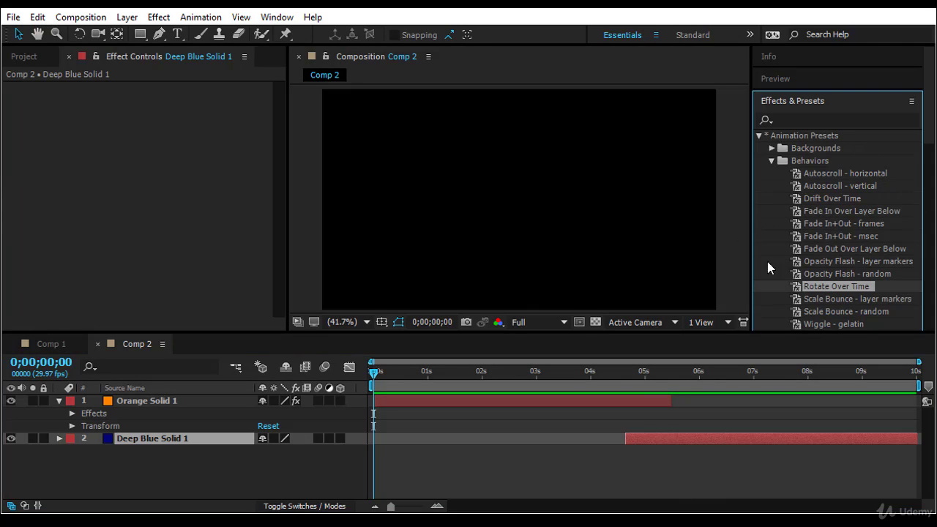